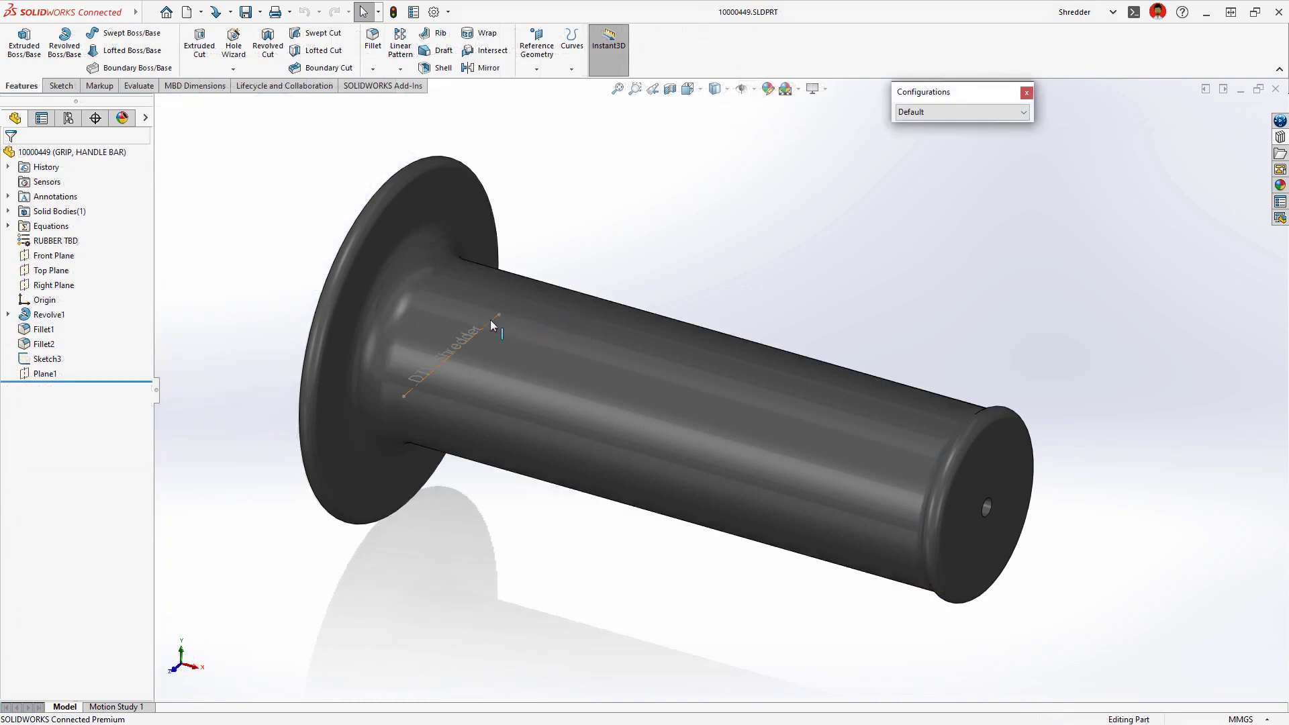
# Step: Wrap the "DTV Shredder" text sketch onto the grip's cylindrical face as a scribe
pyautogui.click(490, 320)
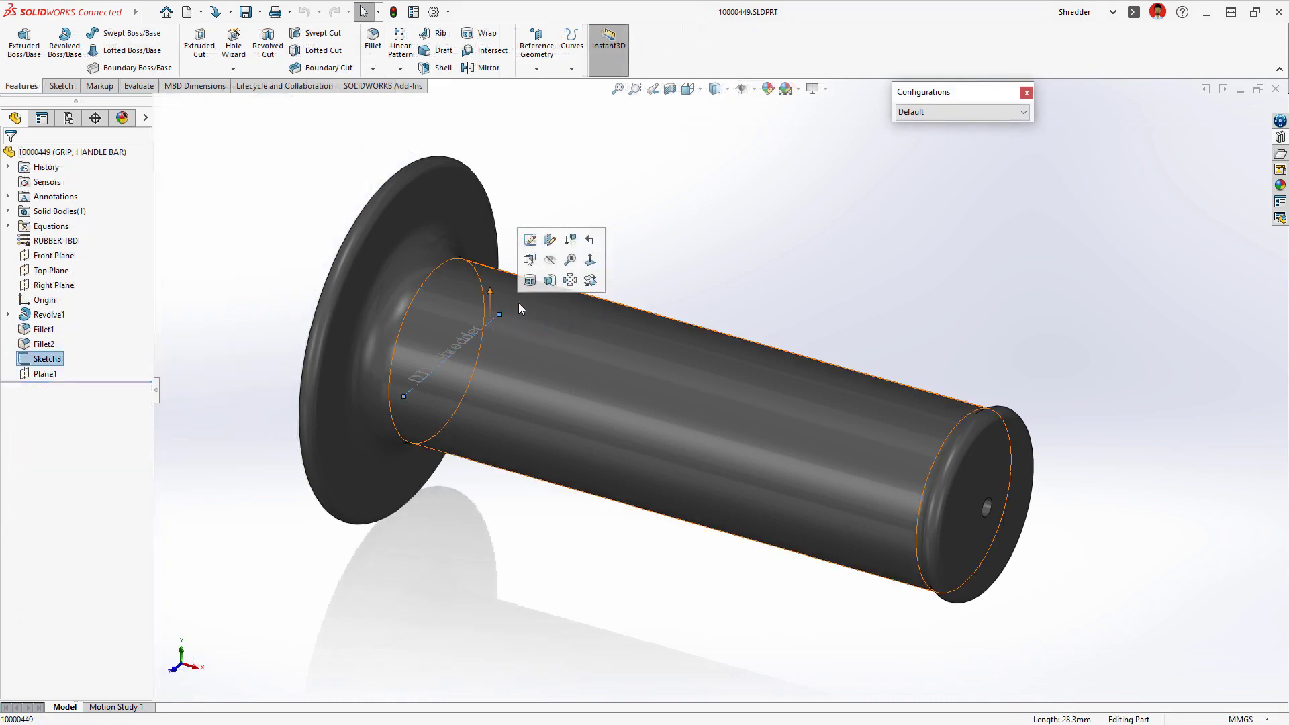
pyautogui.click(530, 281)
pyautogui.click(620, 334)
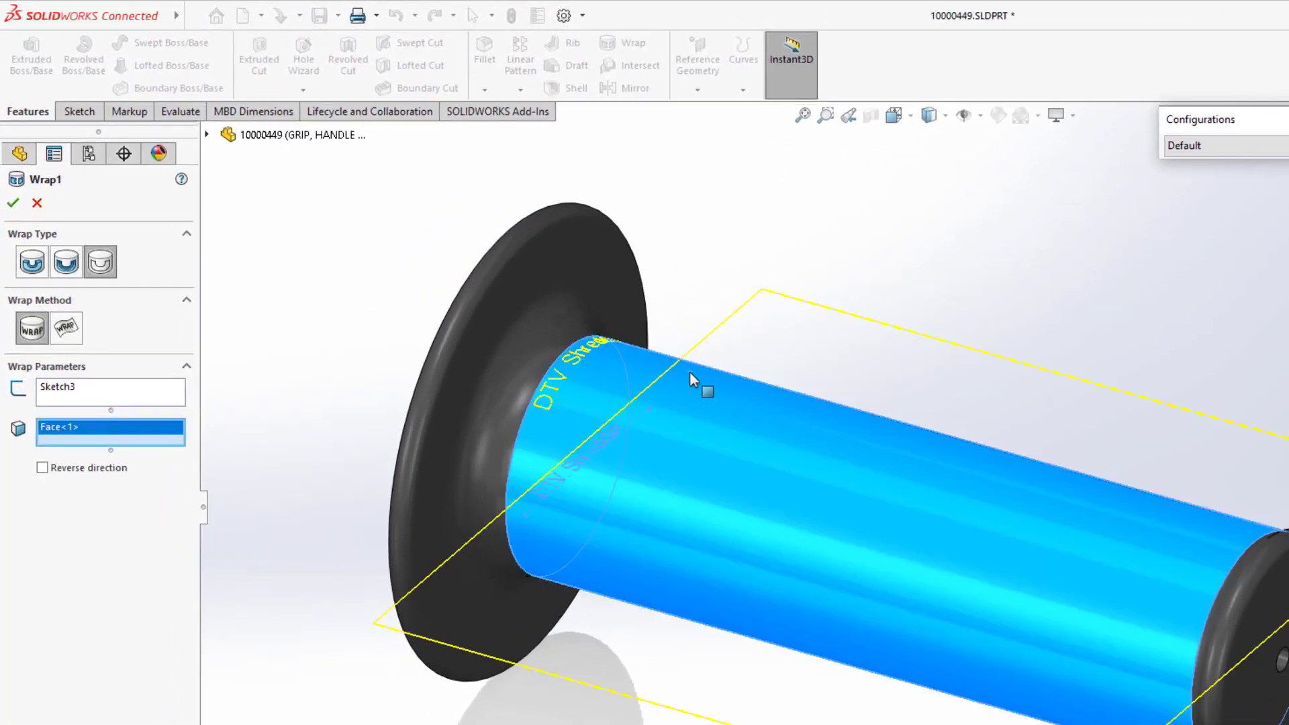
pyautogui.press('Return')
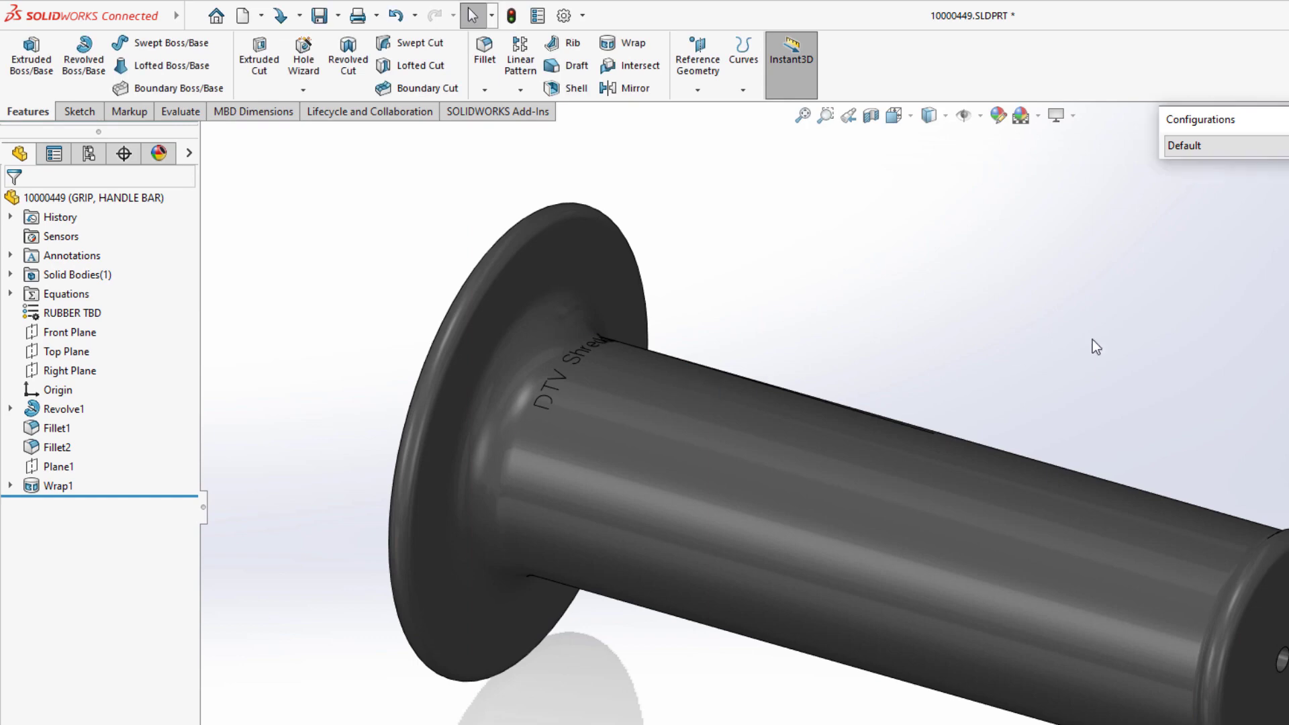
# Step: Insert the DTV Logo library feature on the grip's flat end face with the Default configuration, keeping the result despite its errors
pyautogui.moveTo(1135, 336); pyautogui.dragTo(1087, 411, button='middle')
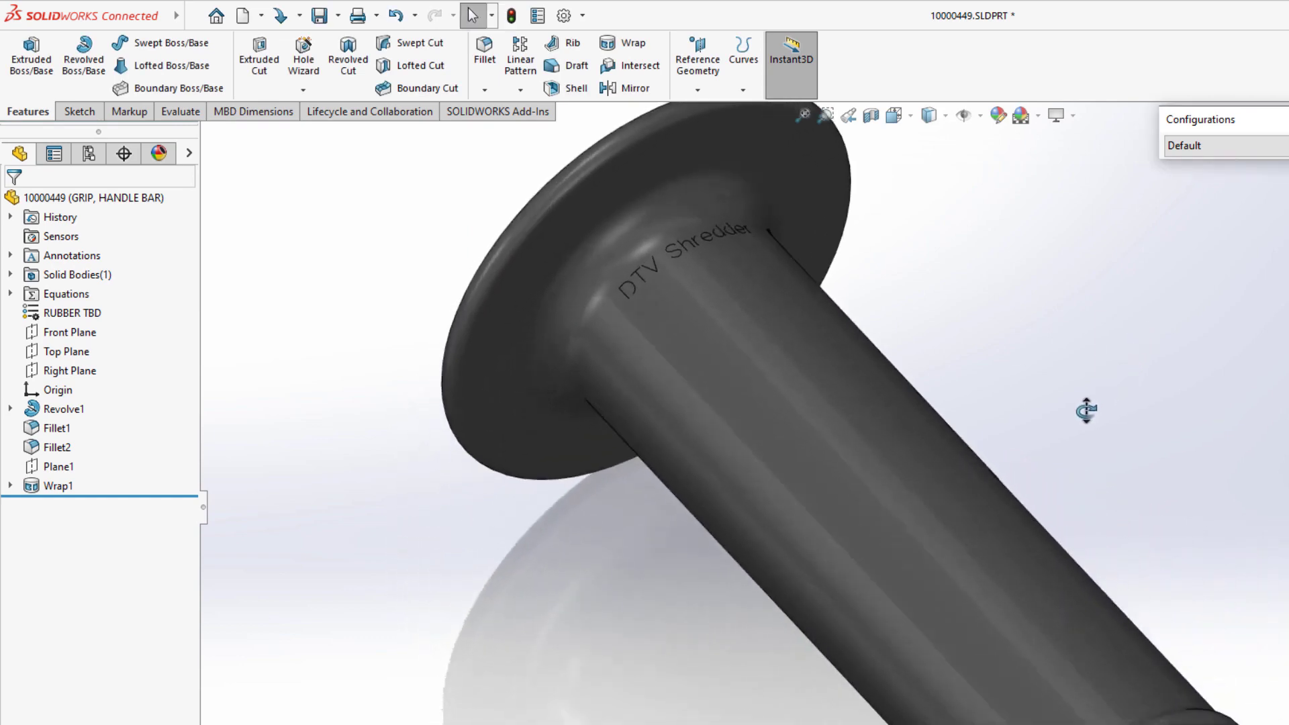
pyautogui.moveTo(1086, 411); pyautogui.dragTo(1182, 306, button='right')
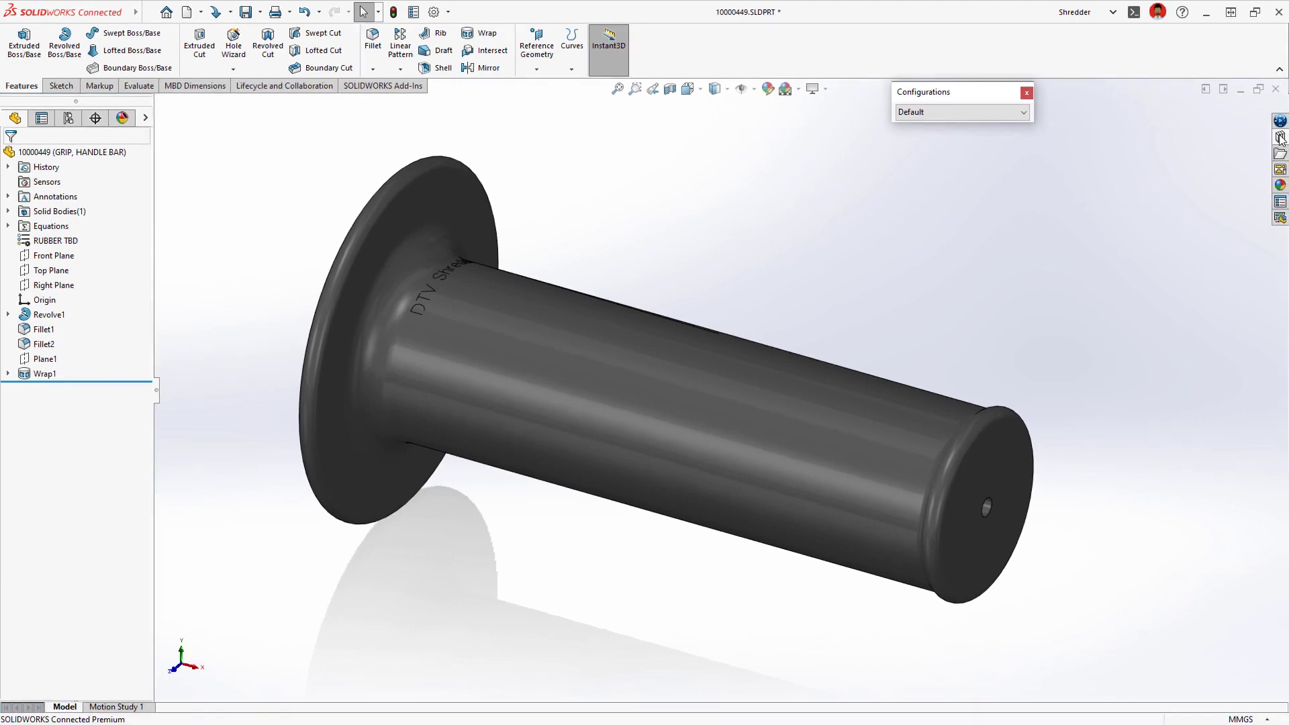
pyautogui.click(1280, 137)
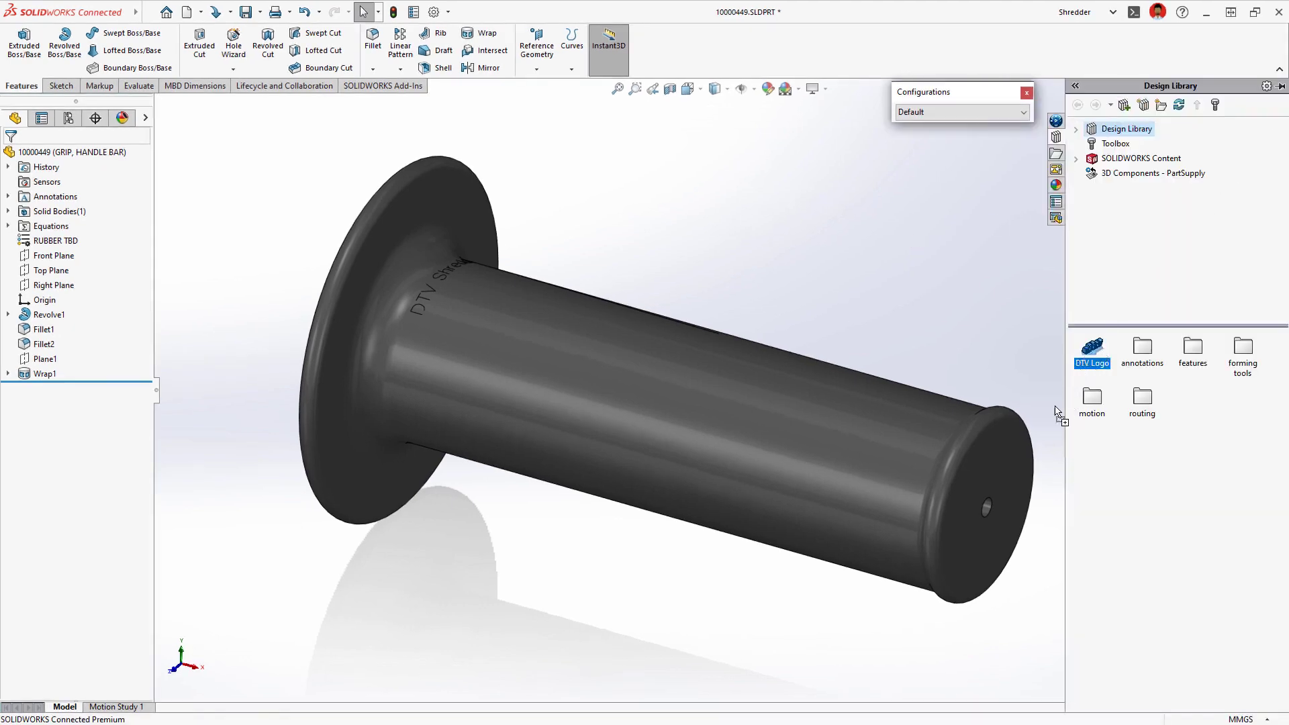
pyautogui.moveTo(1054, 406); pyautogui.dragTo(968, 481)
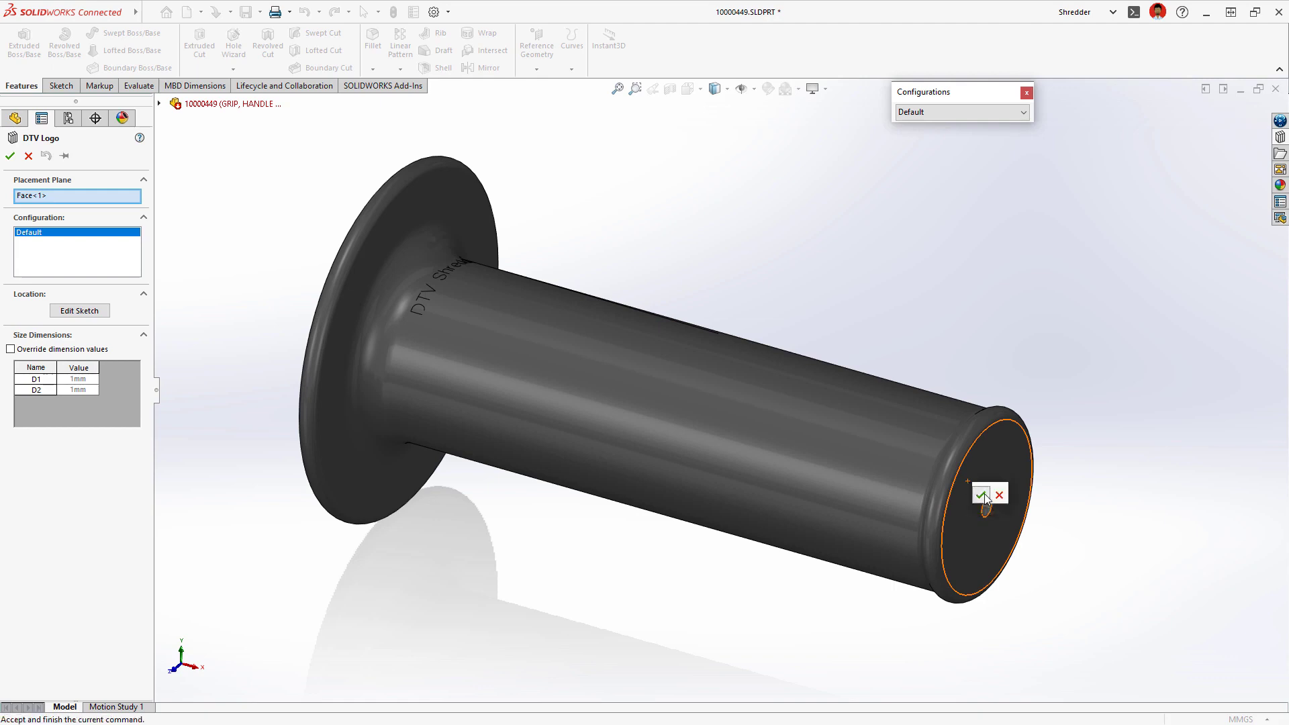
pyautogui.click(981, 495)
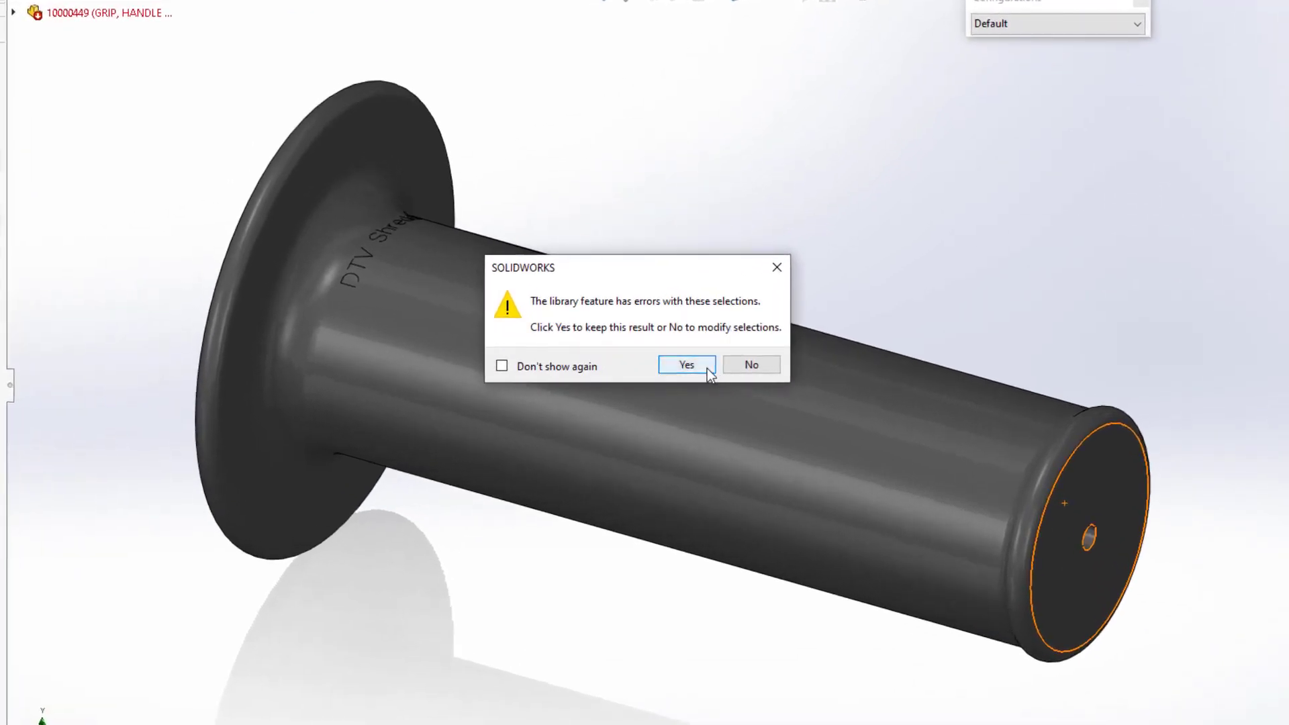
pyautogui.click(707, 369)
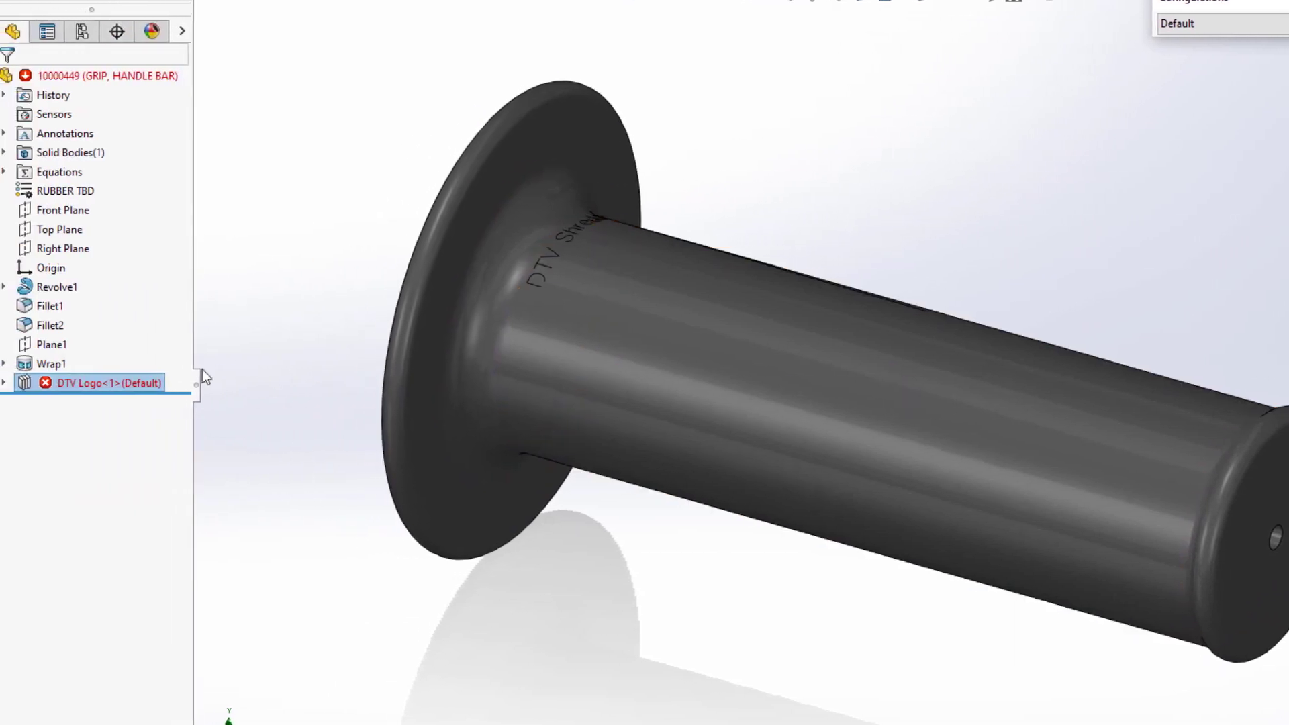
# Step: Edit the sketch of the DTV Logo cut and move the whole logo onto the round end face, just above the centre hole
pyautogui.click(3, 383)
pyautogui.click(73, 402)
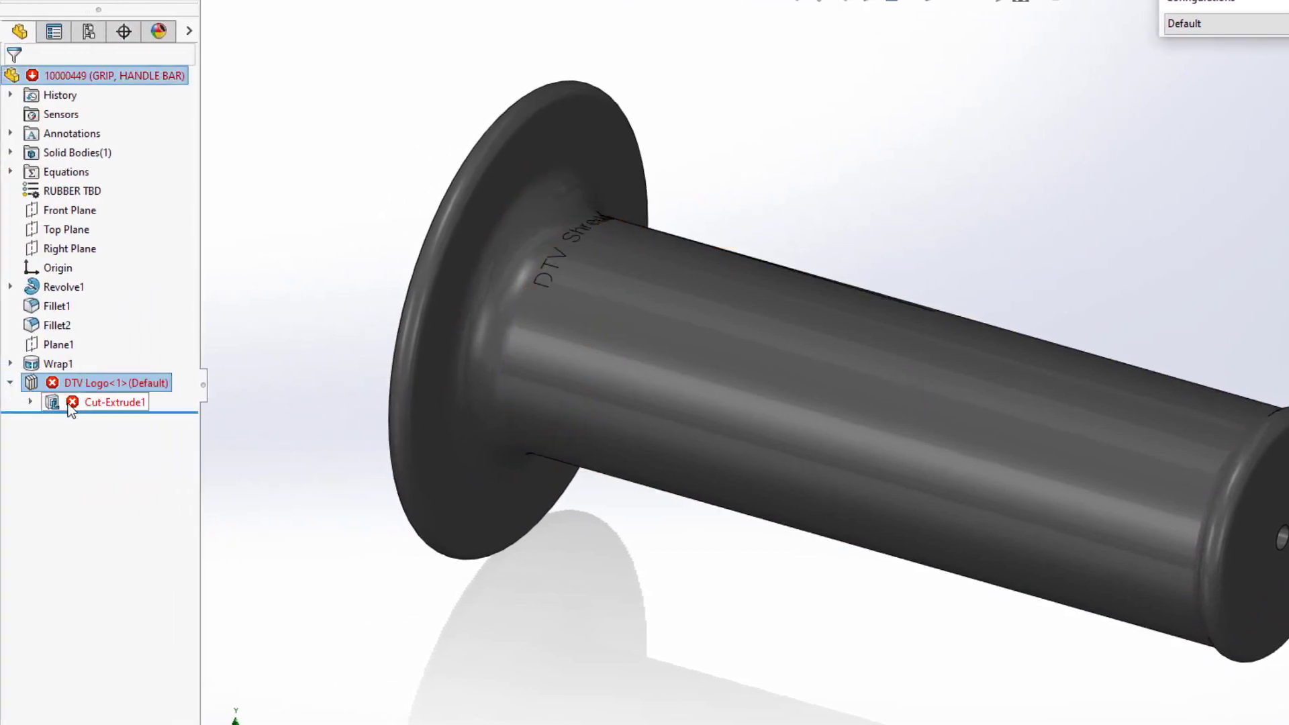
pyautogui.click(121, 349)
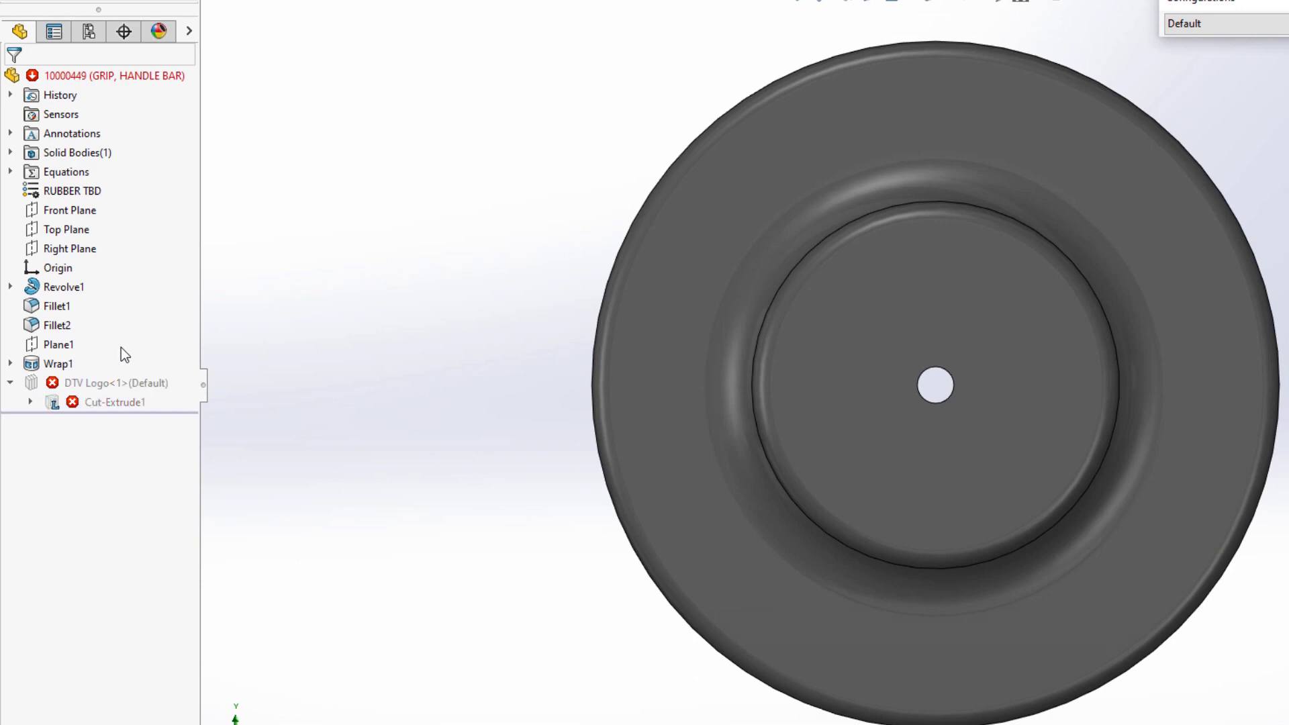
pyautogui.moveTo(329, 283)
pyautogui.mouseDown()
pyautogui.moveTo(569, 362)
pyautogui.moveTo(732, 443)
pyautogui.mouseUp()
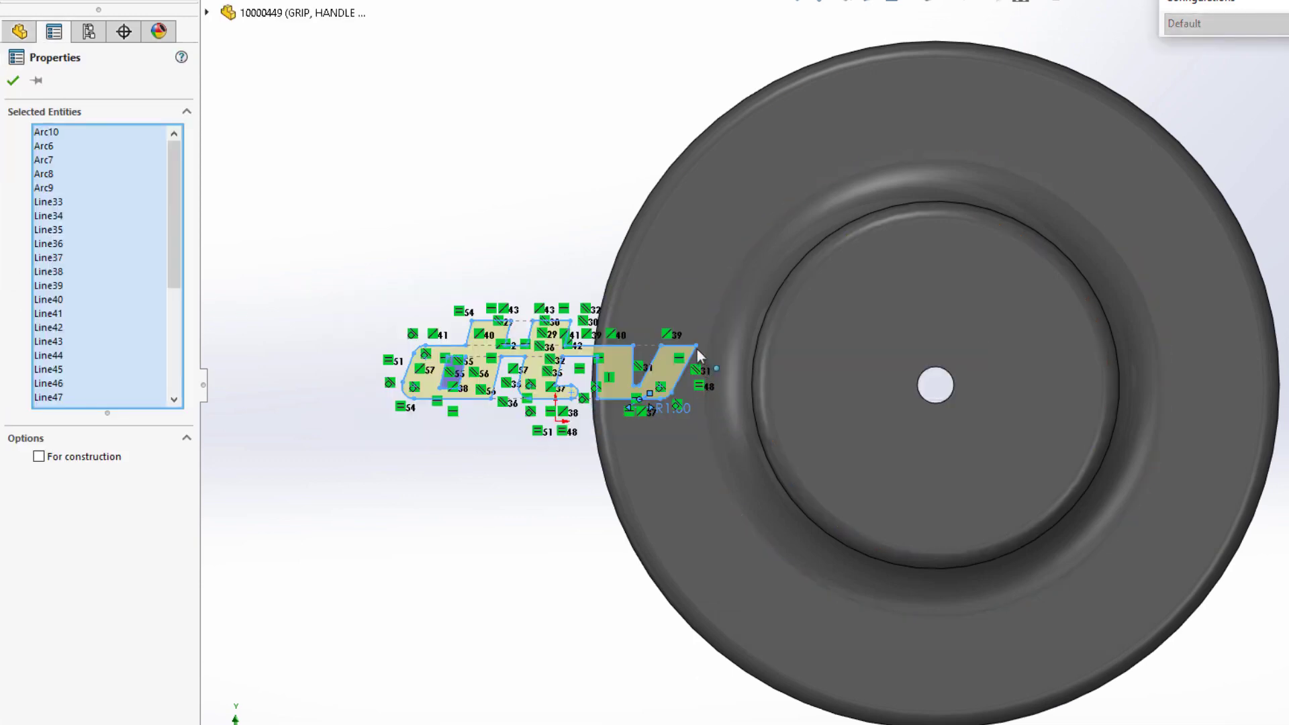
pyautogui.moveTo(855, 352); pyautogui.dragTo(1075, 309)
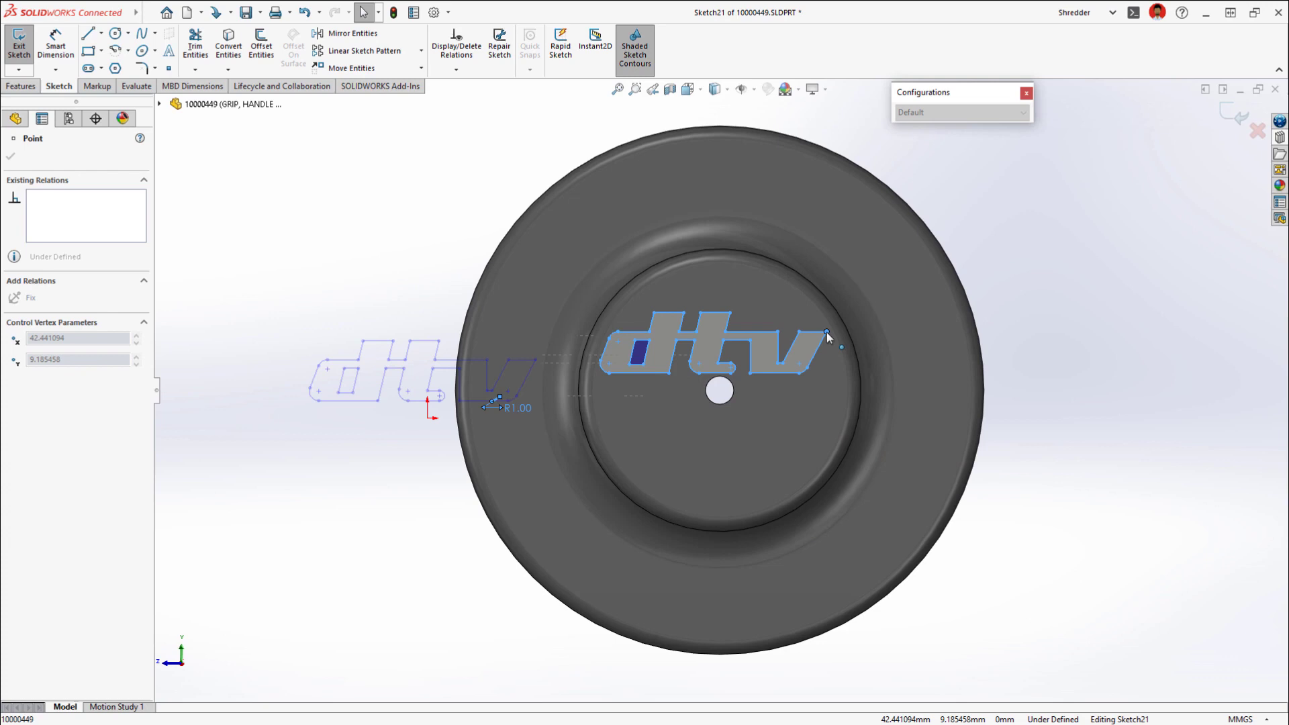
pyautogui.moveTo(827, 333); pyautogui.dragTo(827, 333)
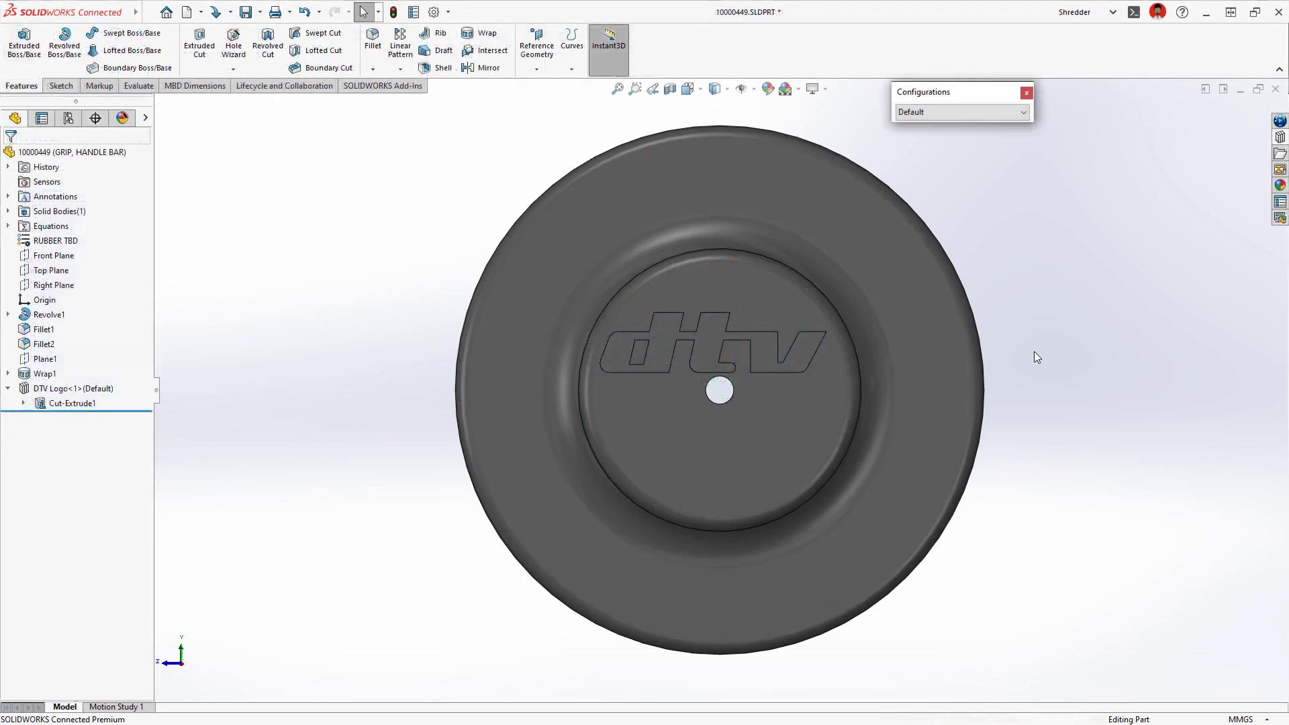
# Step: Start a sketch on Plane1 and draw a slightly tilted ellipse about 13 mm long beside the grip
pyautogui.moveTo(1033, 352); pyautogui.dragTo(1060, 271, button='right')
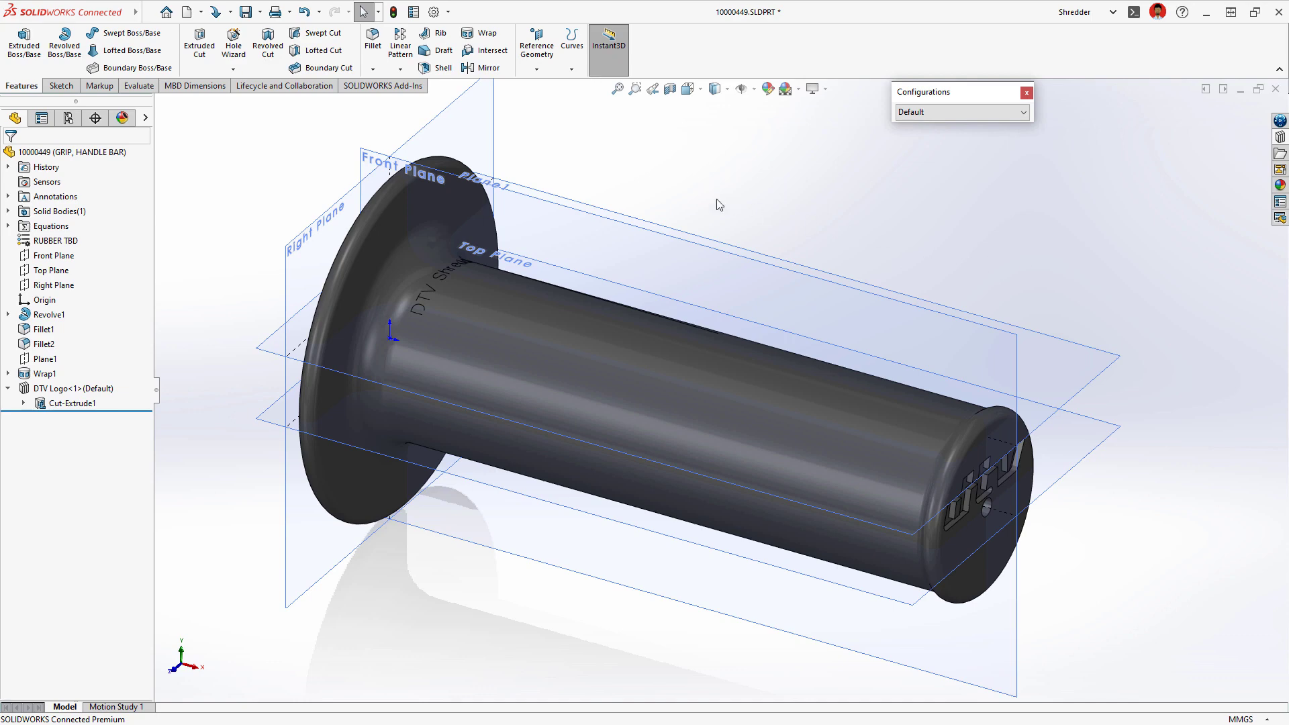
pyautogui.click(528, 191)
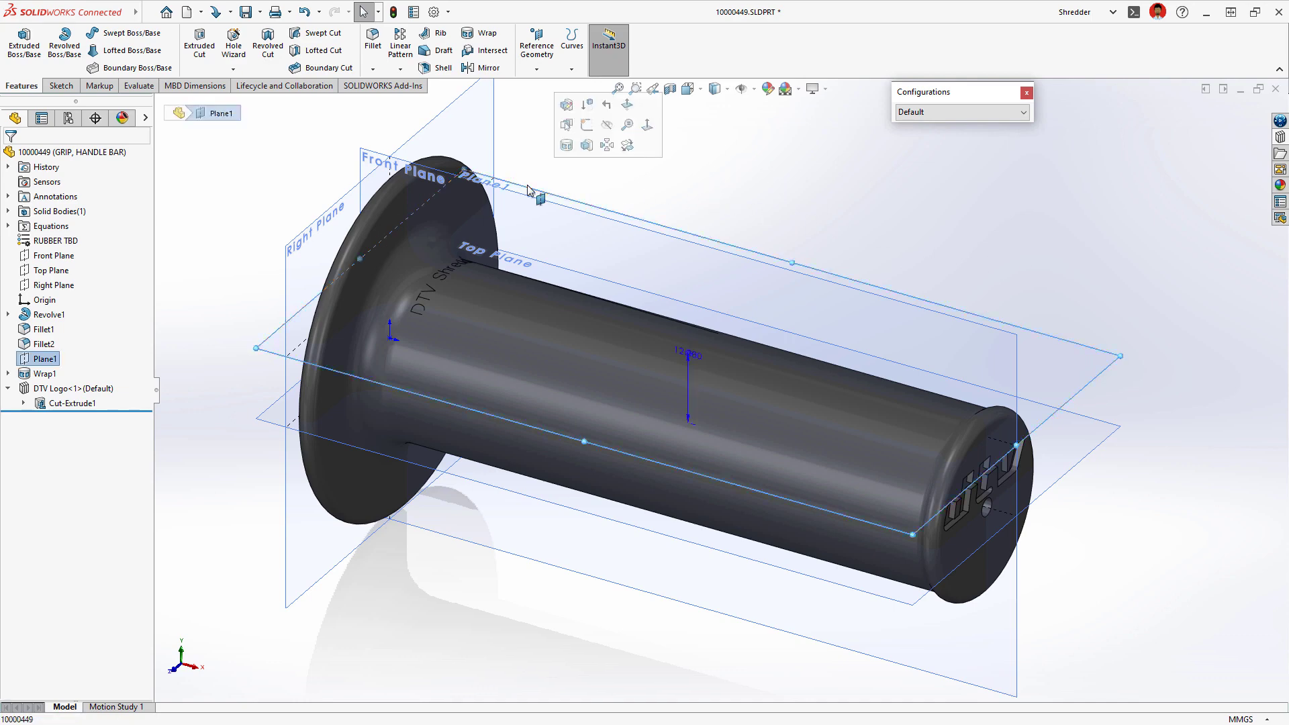
pyautogui.click(590, 150)
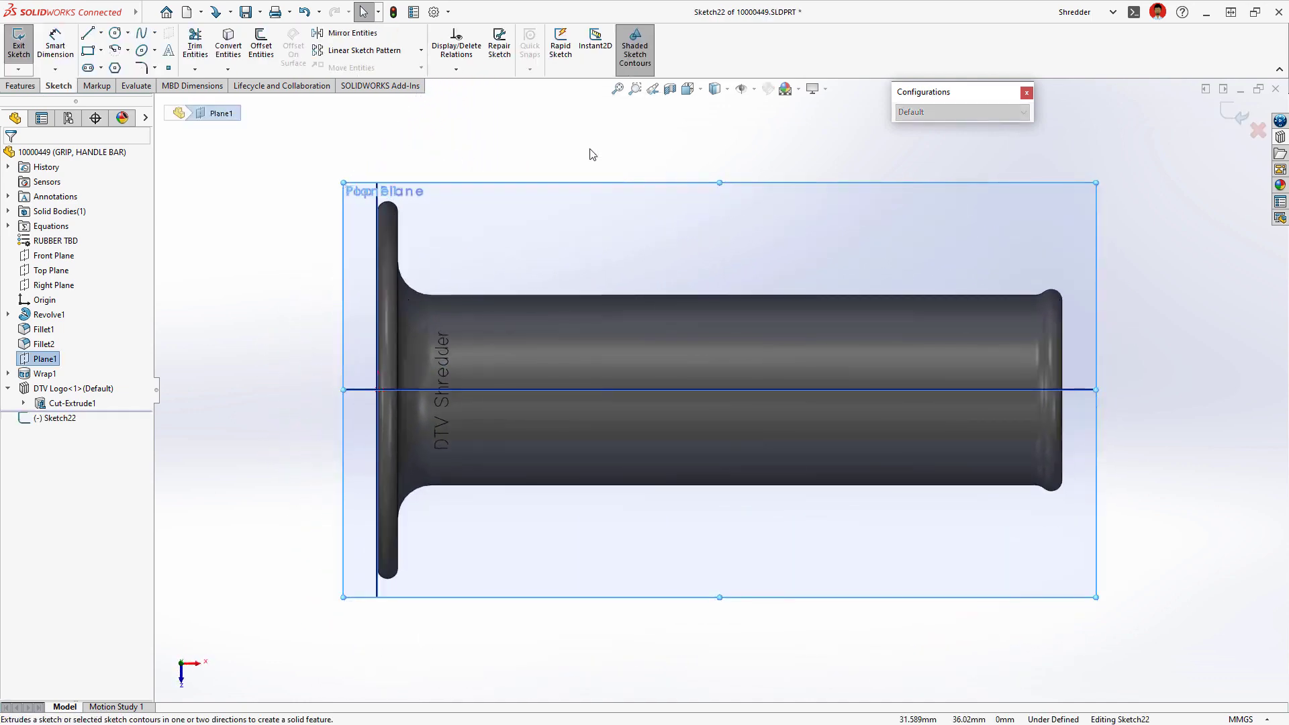
pyautogui.press('s')
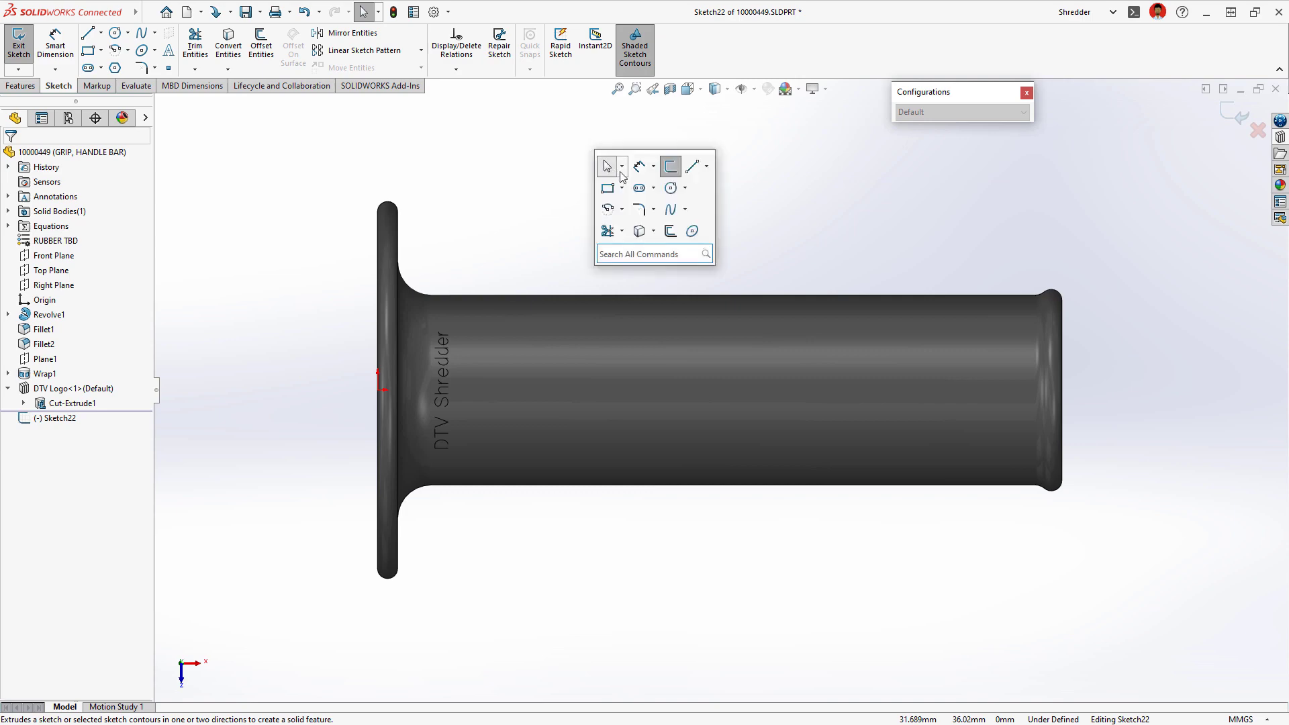
pyautogui.click(697, 234)
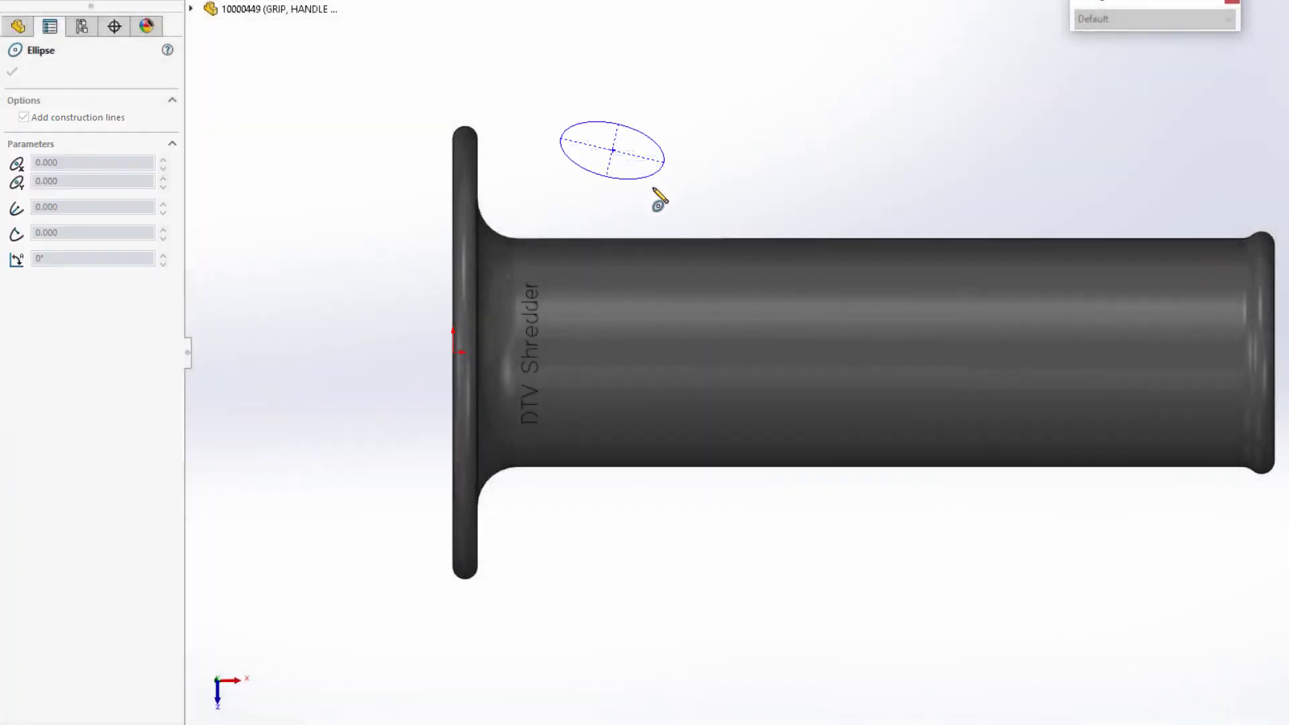
pyautogui.click(653, 189)
pyautogui.press('Escape')
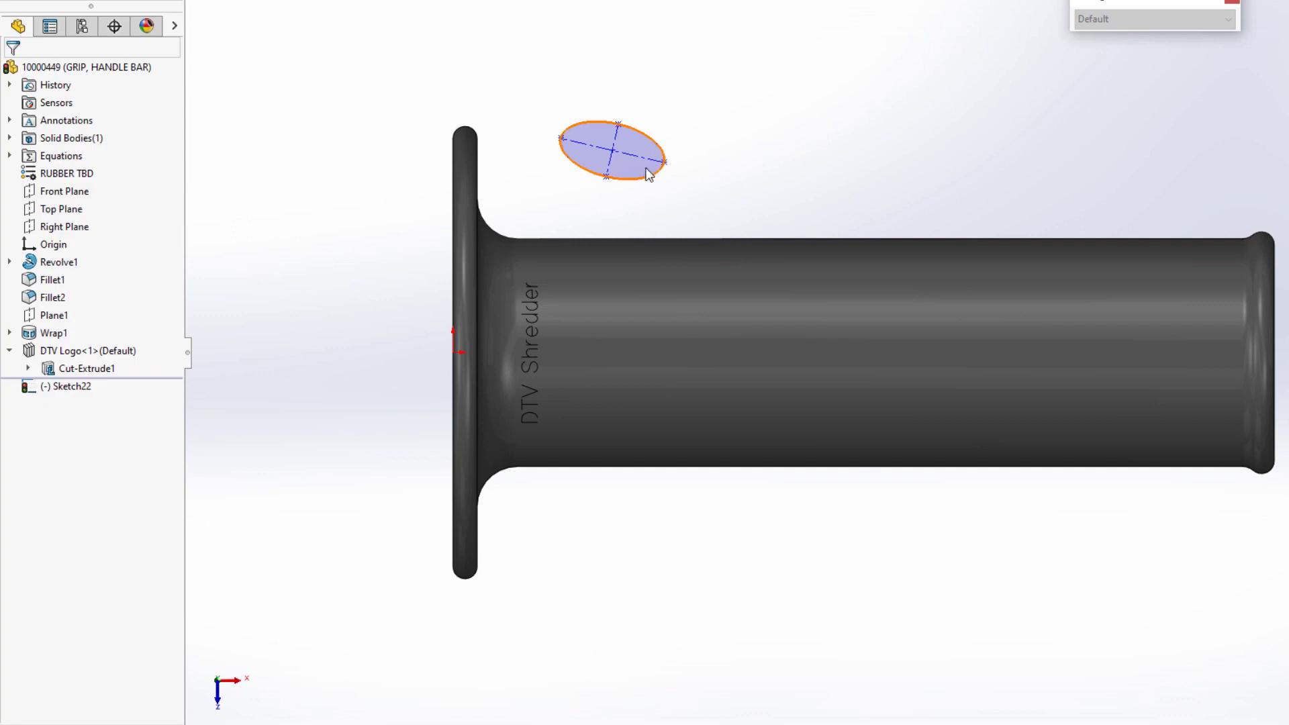
# Step: Make the ellipse's long construction axis horizontal and coincident with the origin
pyautogui.click(644, 165)
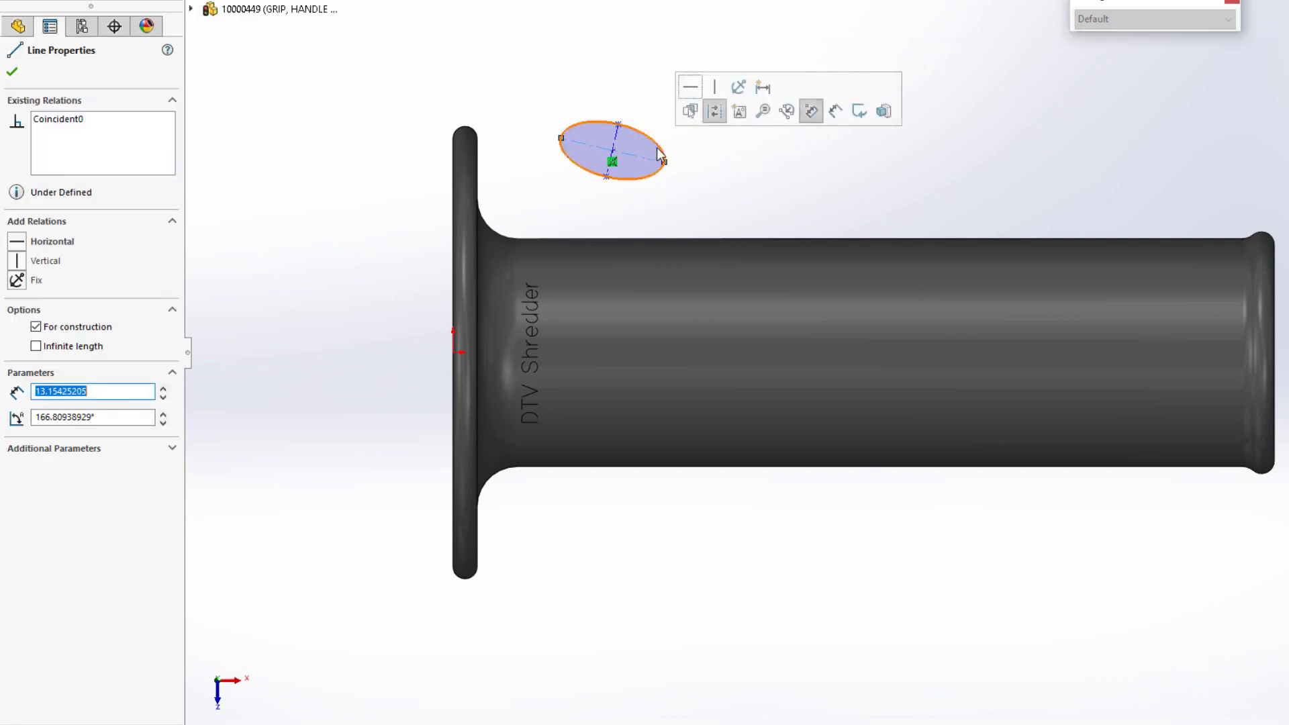
pyautogui.click(692, 93)
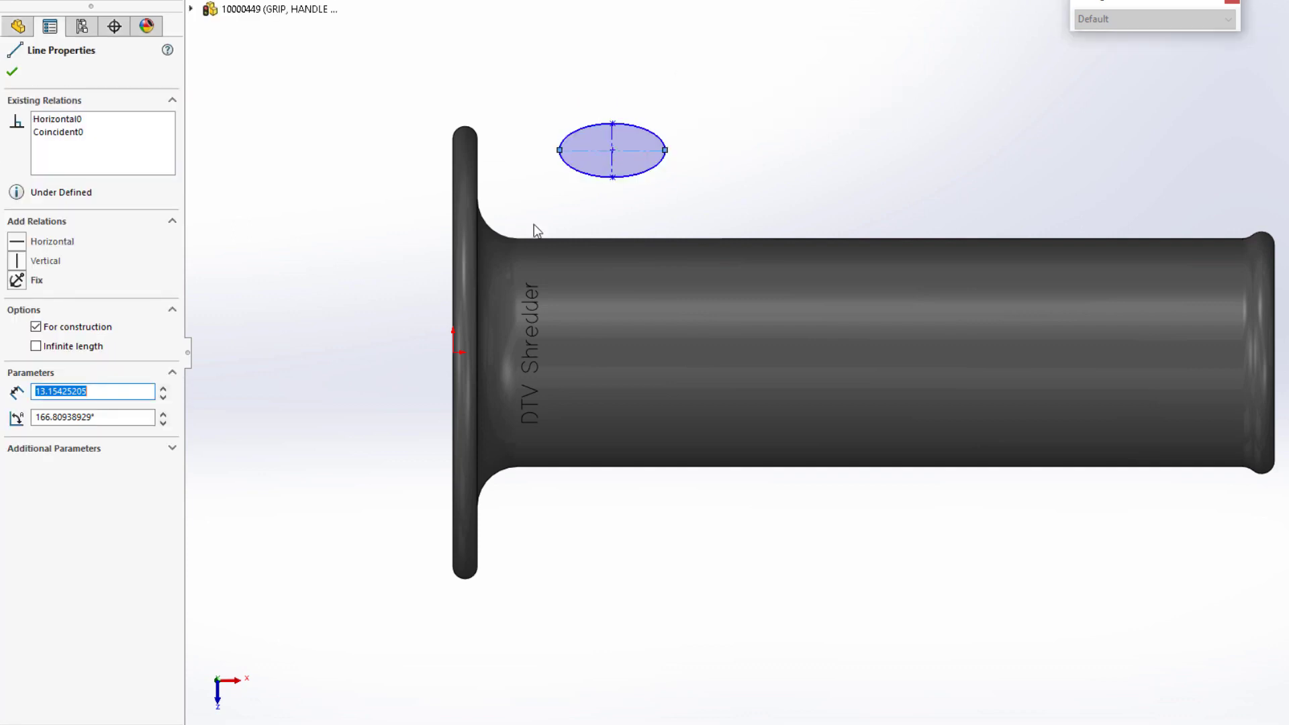
pyautogui.keyDown('ctrl'); pyautogui.click(452, 348); pyautogui.keyUp('ctrl')
pyautogui.click(522, 277)
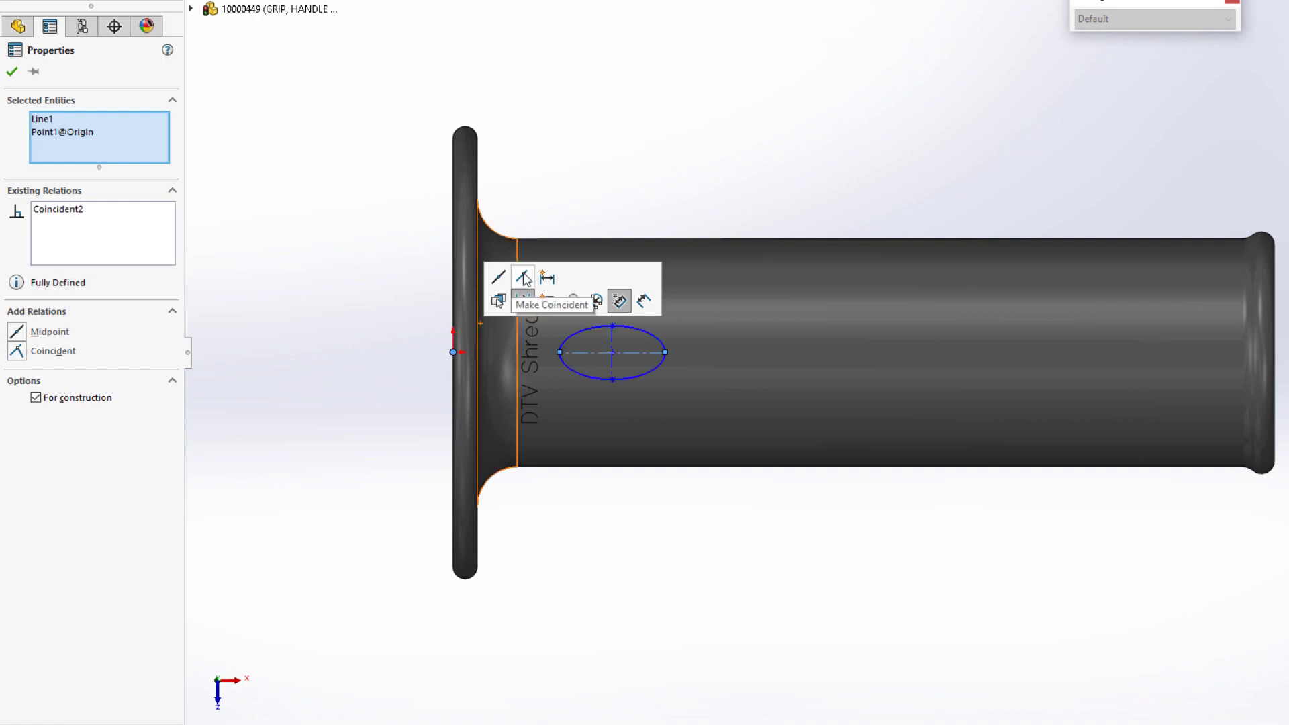
# Step: Dimension the ellipse's long axis and link the value to the global variable "length"
pyautogui.moveTo(640, 579); pyautogui.dragTo(641, 483, button='right')
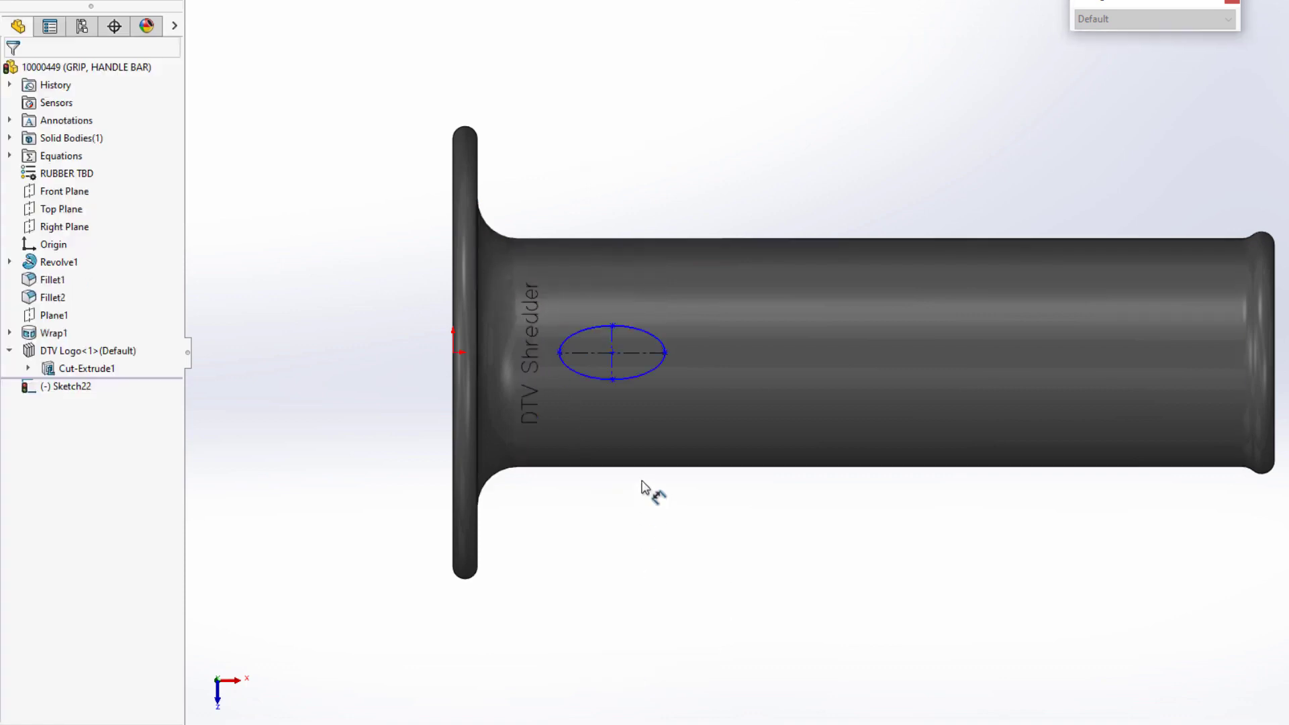
pyautogui.click(638, 353)
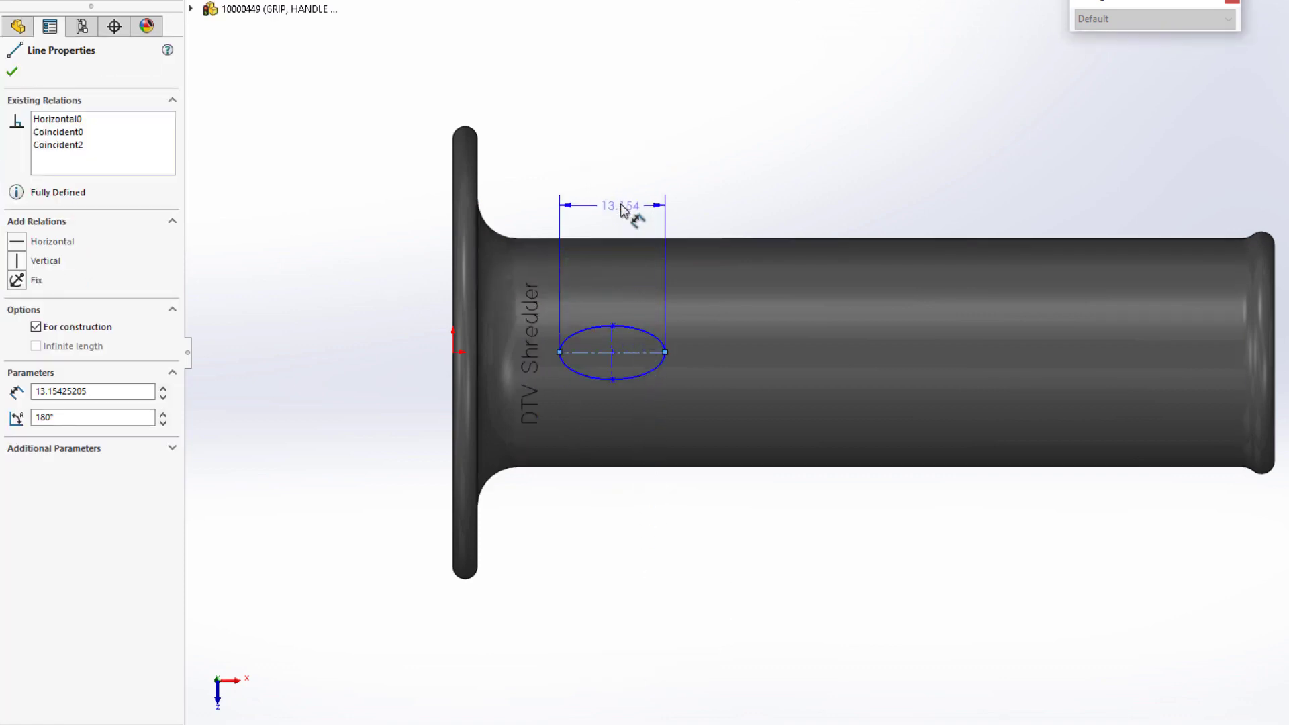
pyautogui.click(621, 206)
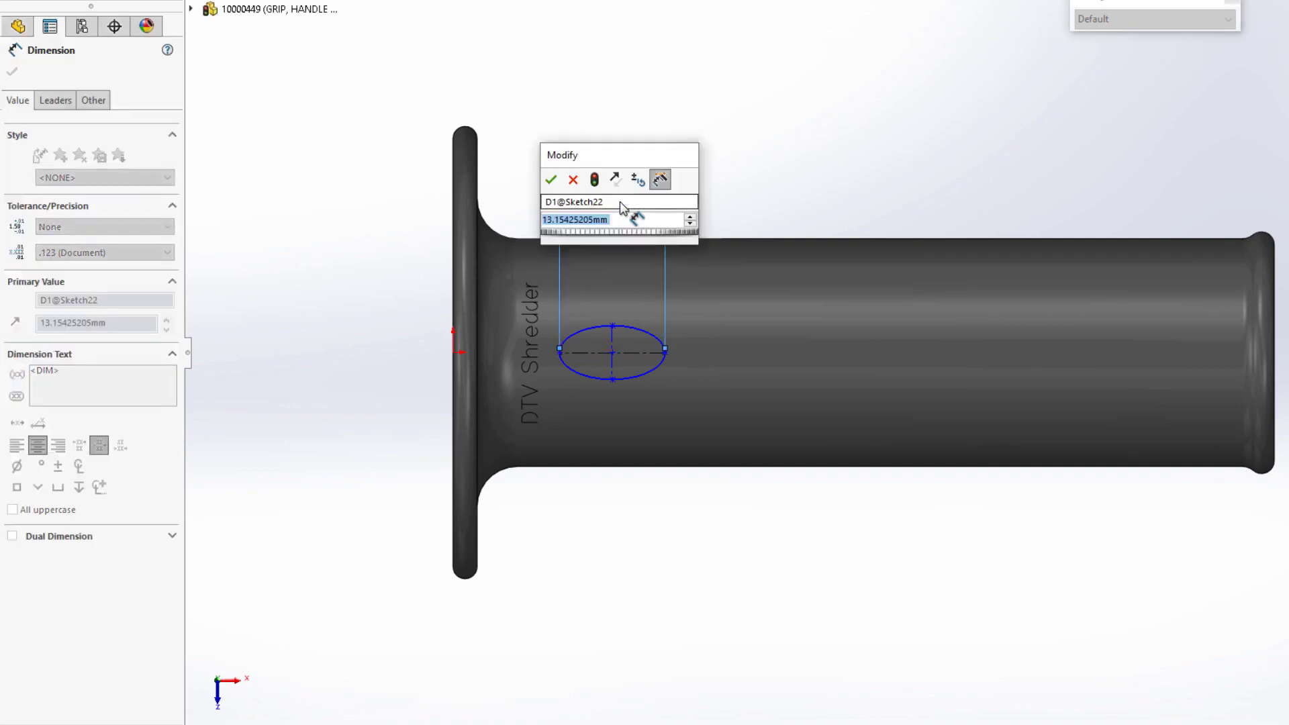
pyautogui.write('=')
pyautogui.moveTo(675, 243)
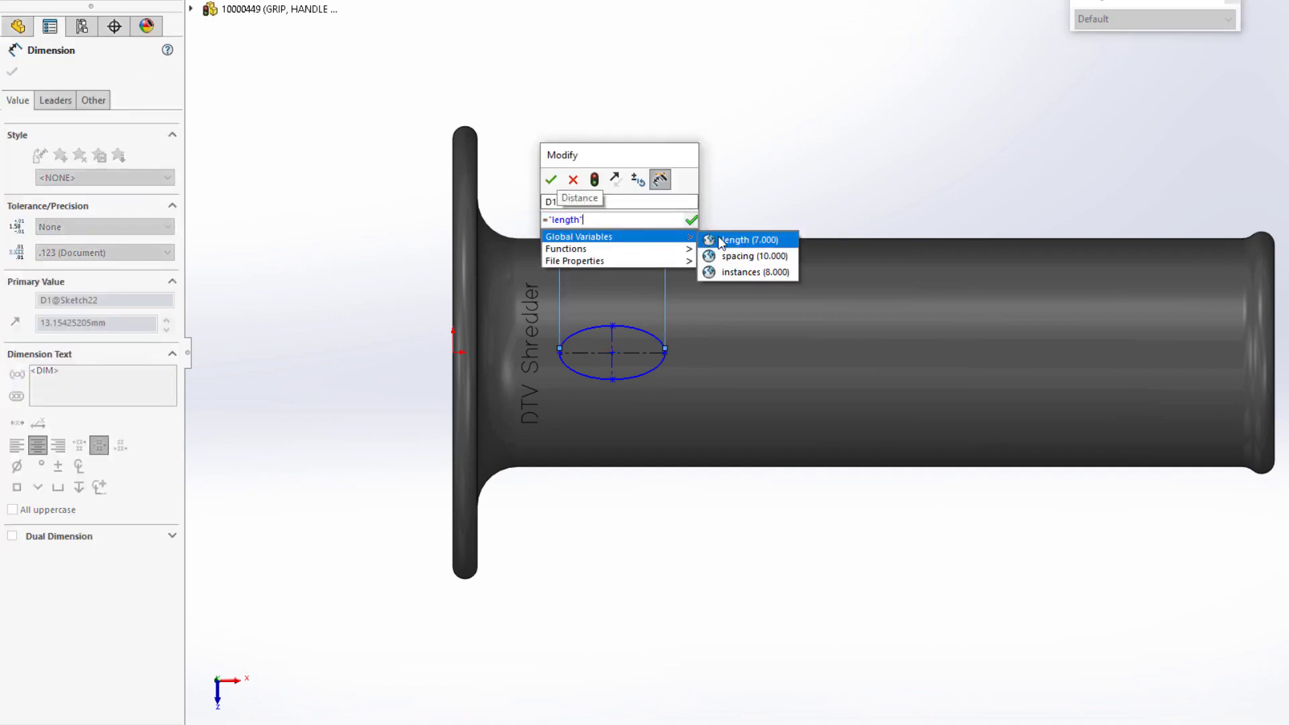
pyautogui.click(720, 240)
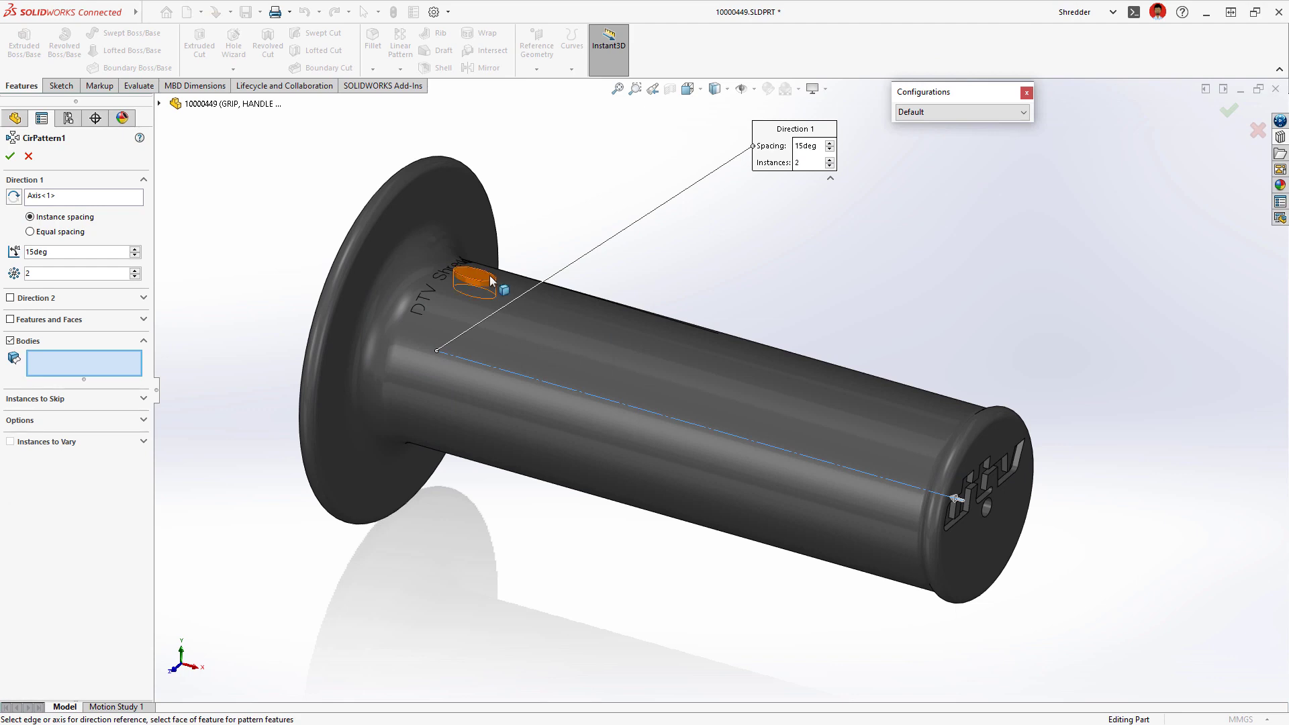
# Step: Pattern the elliptical boss body circularly about the grip's axis with 2 instances spaced 15 degrees, in the reversed direction
pyautogui.rightClick(680, 242)
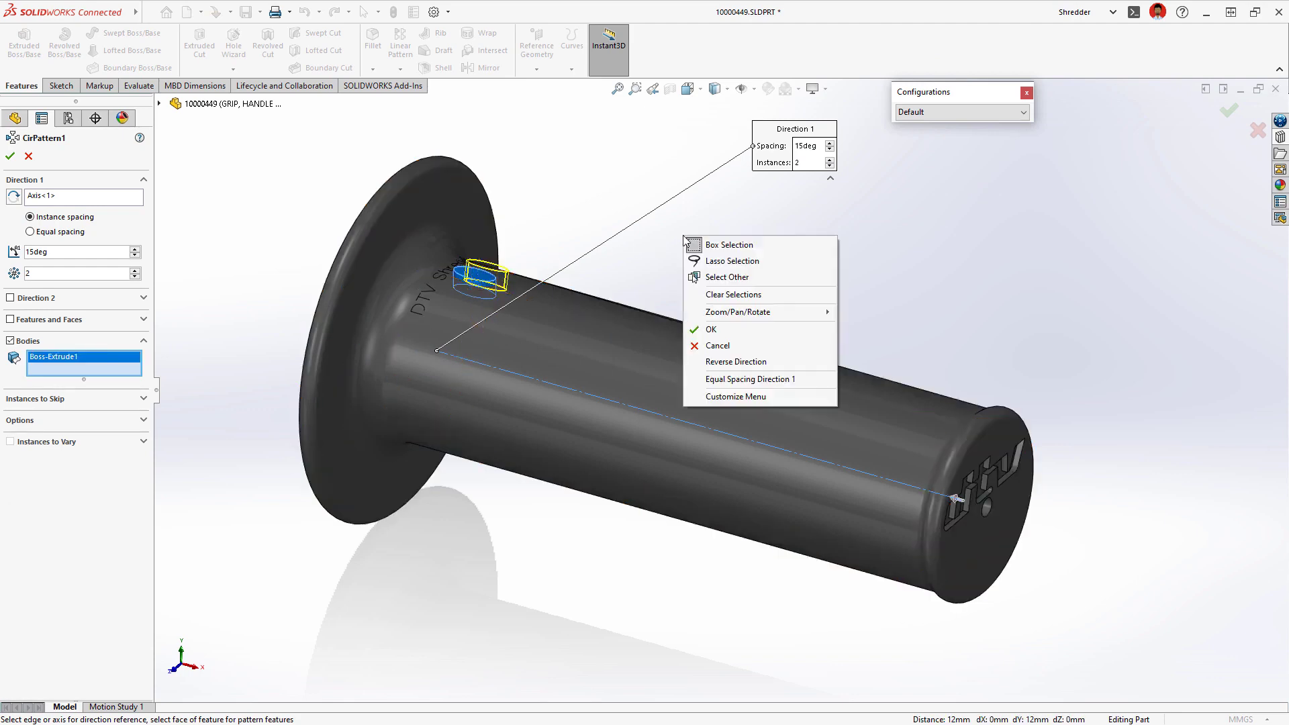
pyautogui.click(705, 361)
pyautogui.rightClick(704, 360)
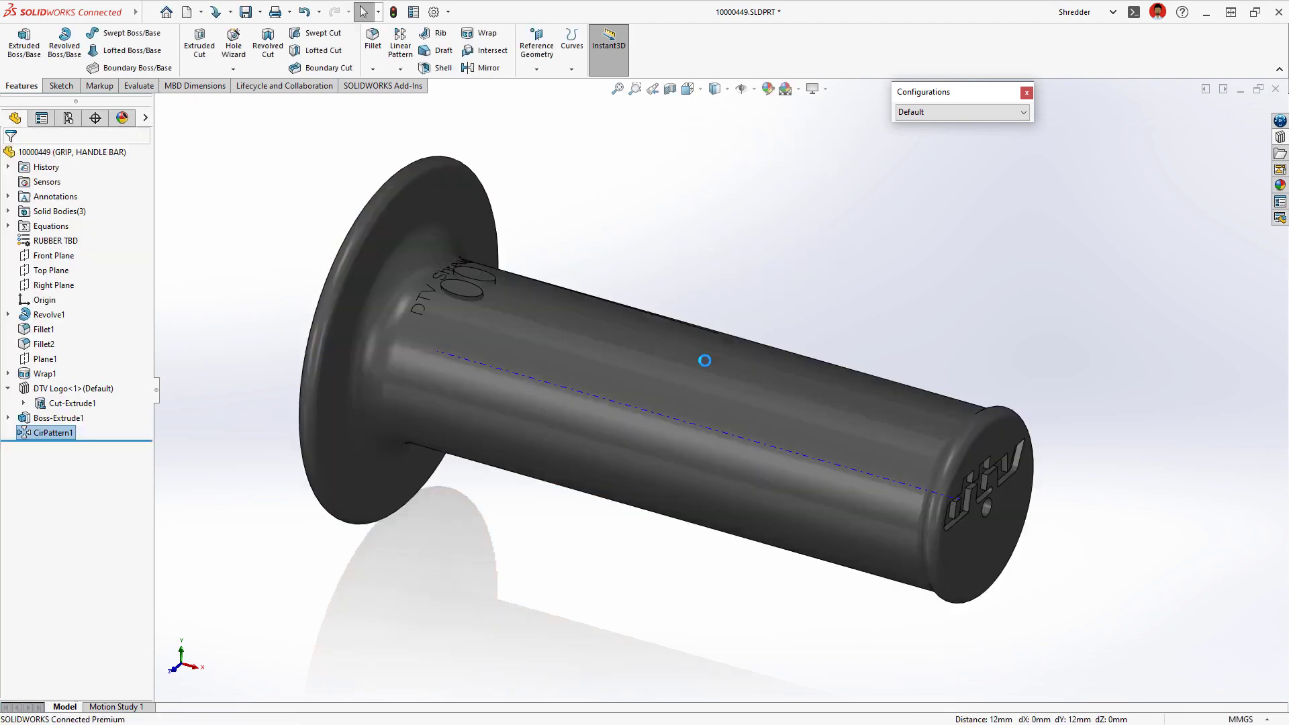
# Step: Move the patterned elliptical body along X by half the global variable, using the equation ="spacing"/2
pyautogui.click(462, 294)
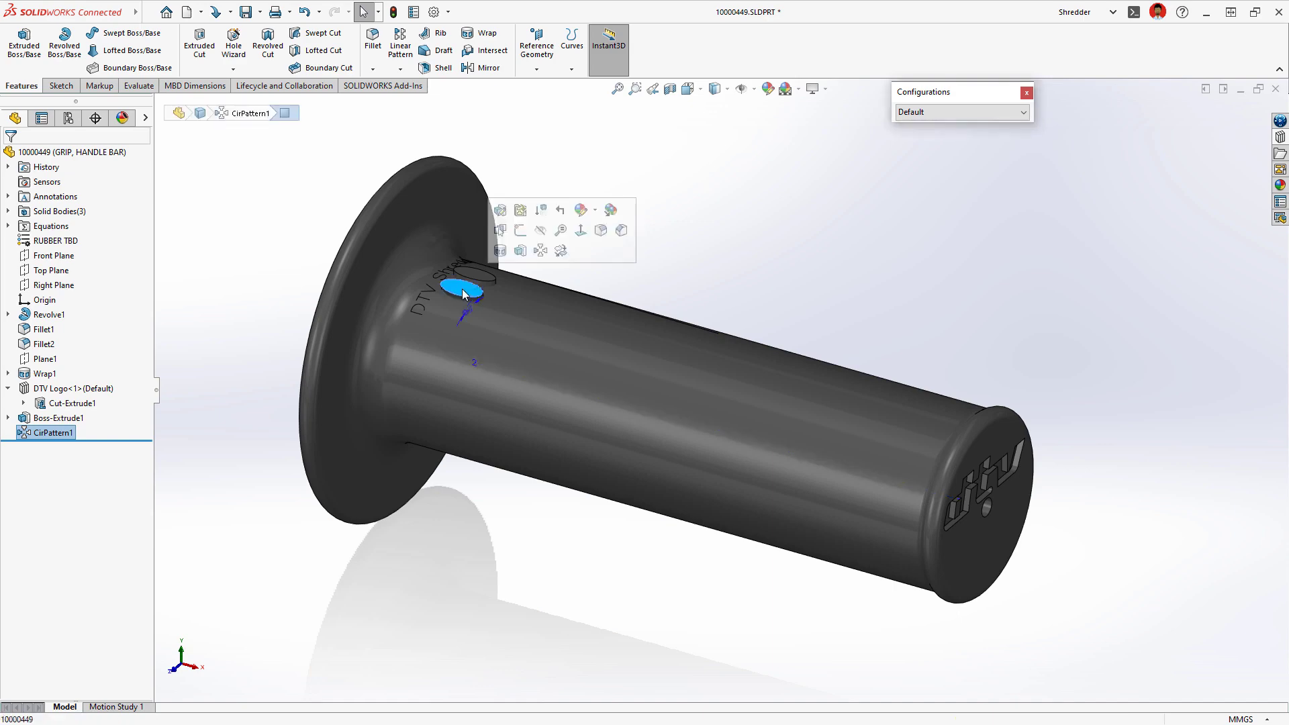
pyautogui.click(567, 261)
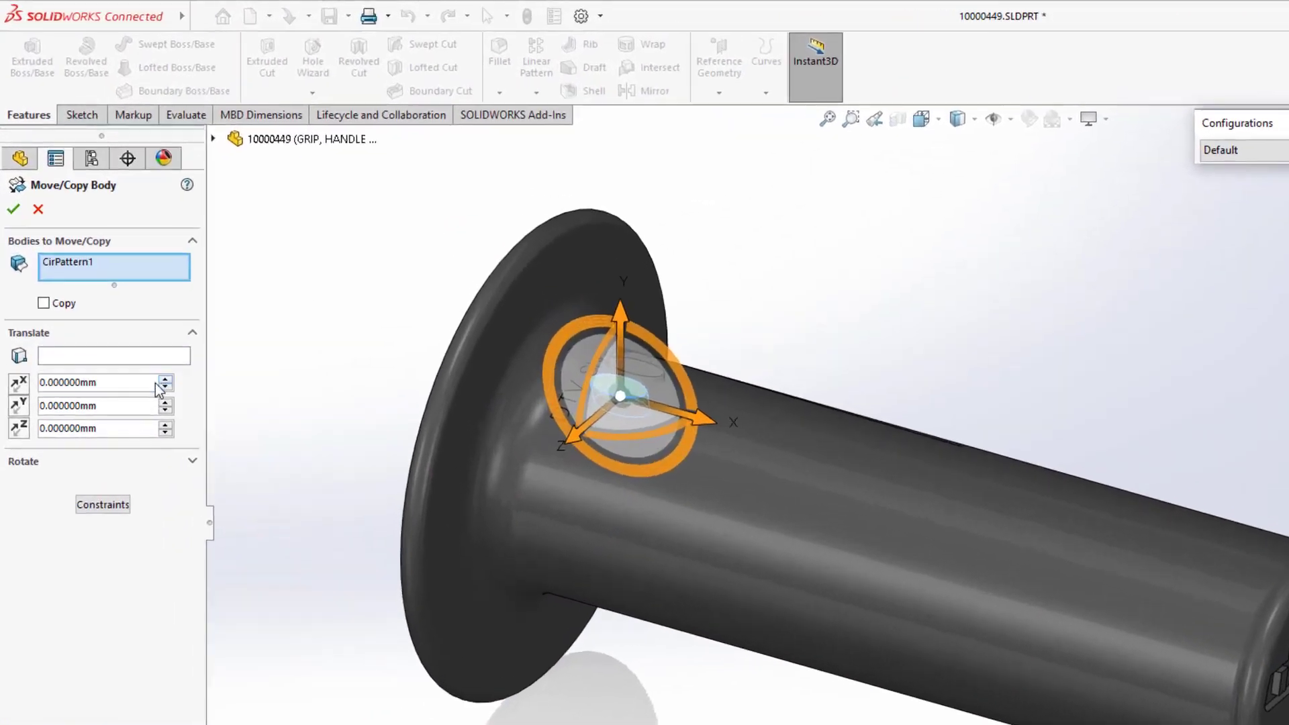
pyautogui.click(110, 289)
pyautogui.write('=')
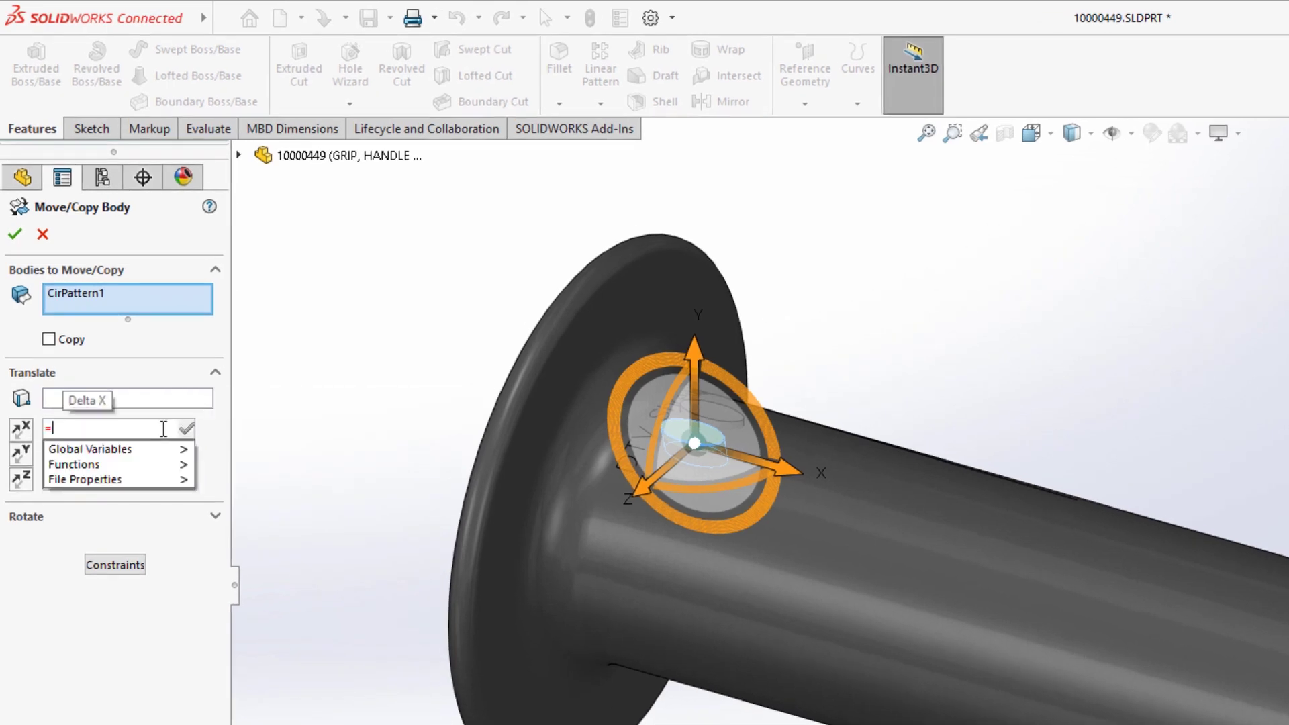
pyautogui.moveTo(170, 457)
pyautogui.click(271, 473)
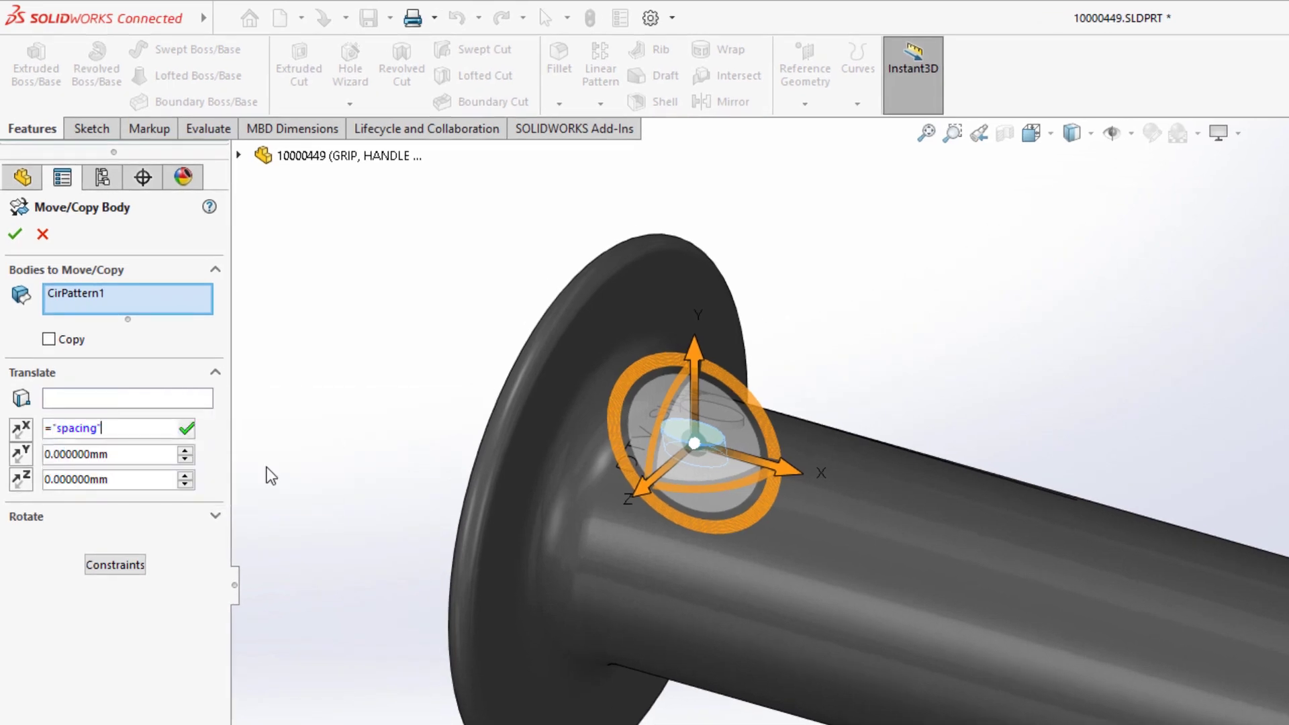
pyautogui.write('/2')
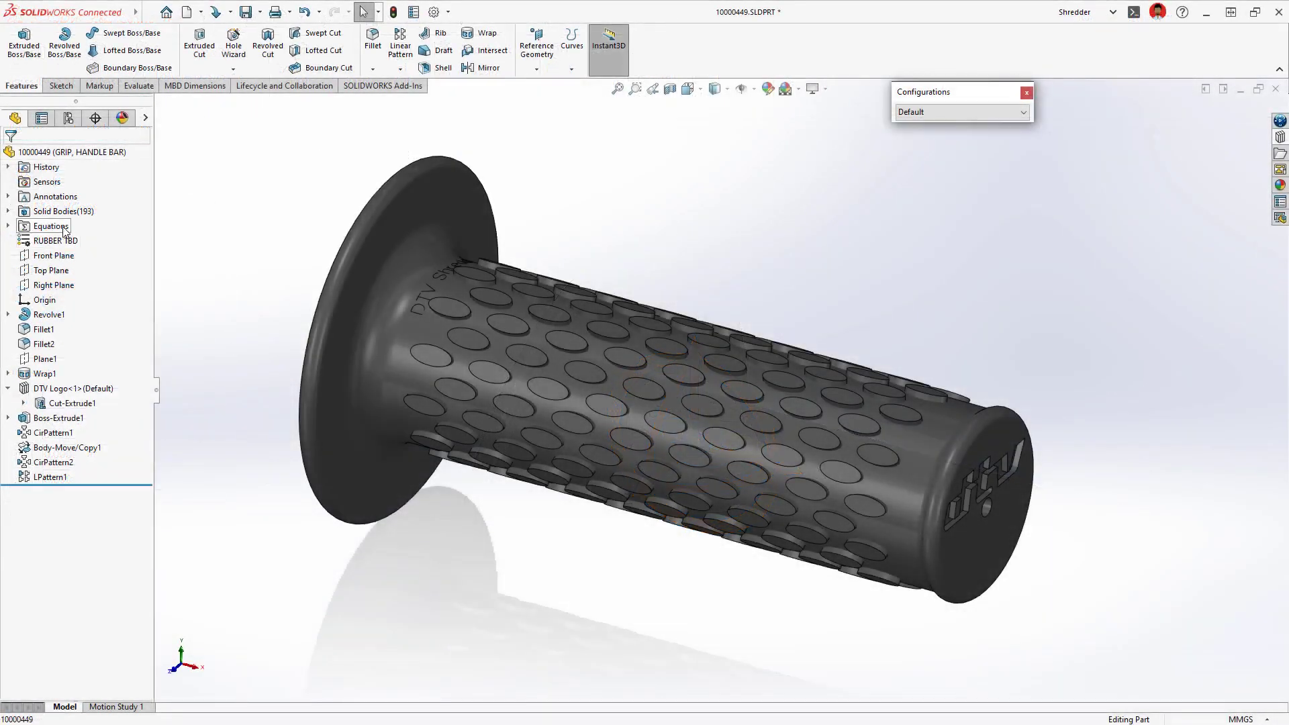
# Step: Set the grip's global variables "length" to 10, "spacing" to 14 and "instances" to 6
pyautogui.rightClick(64, 231)
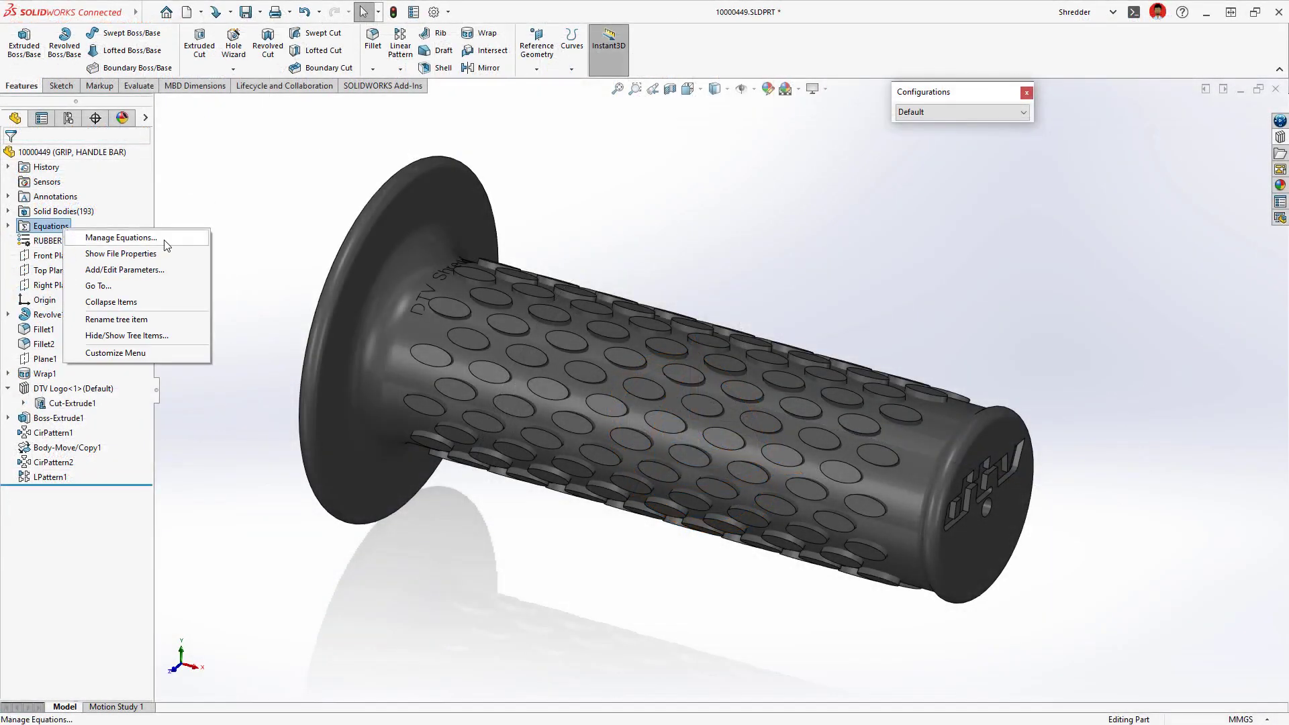
pyautogui.click(121, 237)
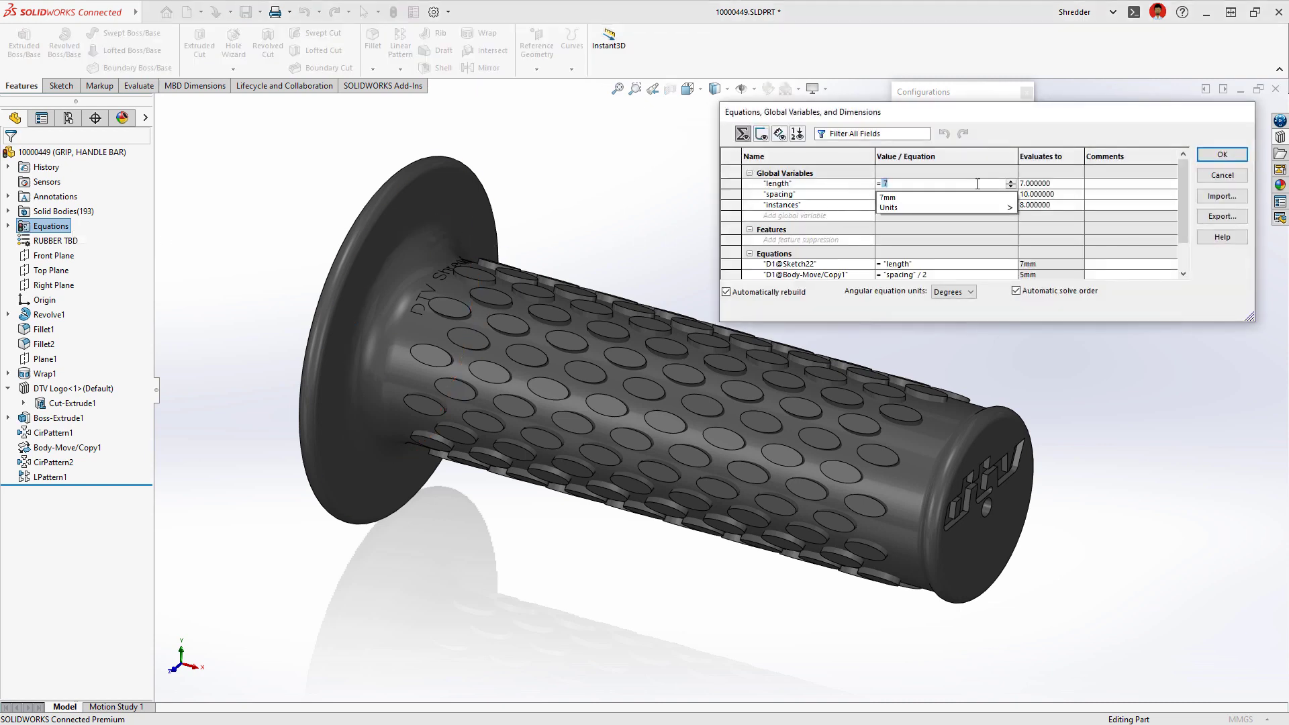
pyautogui.write('10')
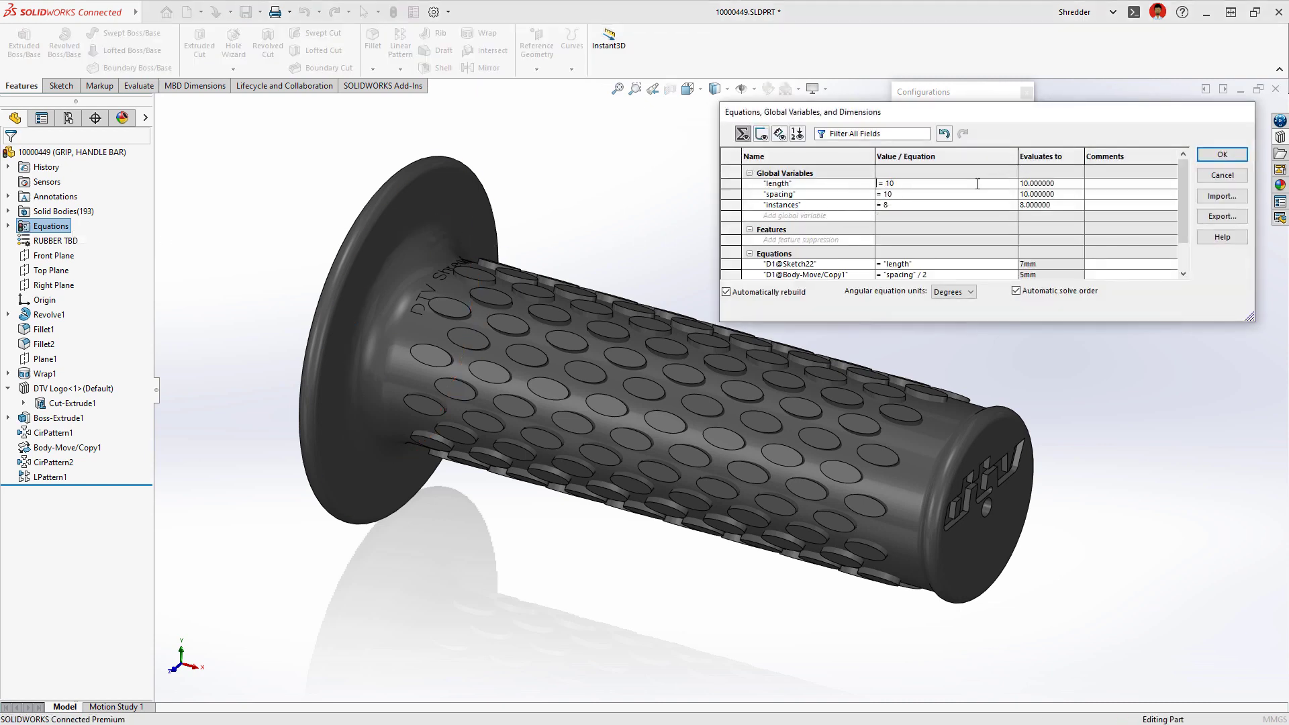
pyautogui.press('Return')
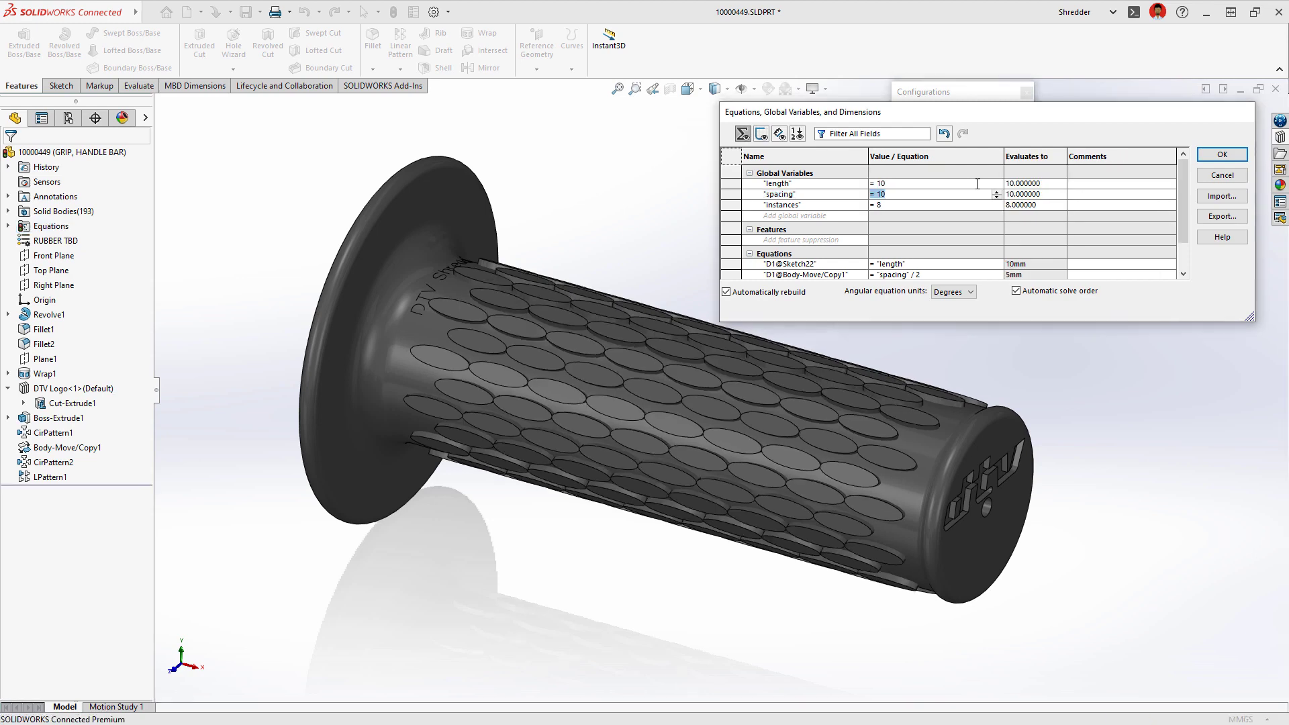
pyautogui.write('14')
pyautogui.press('Tab')
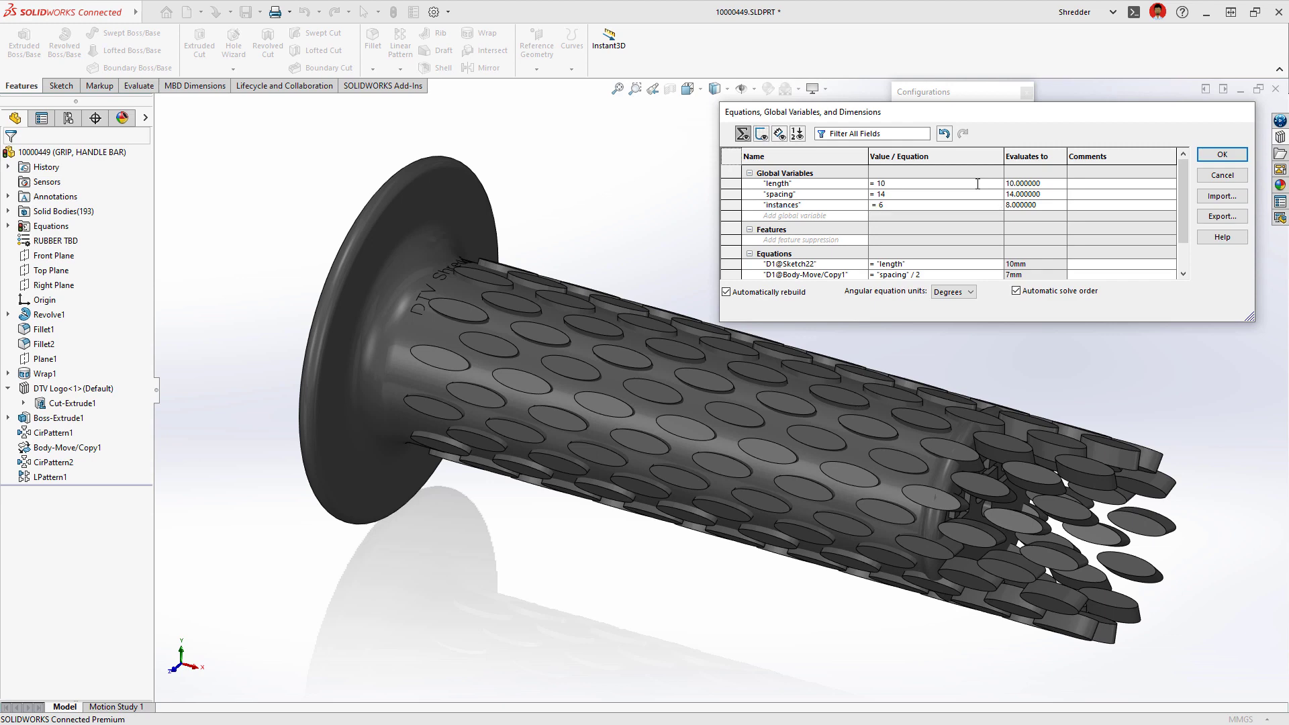
pyautogui.press('Tab')
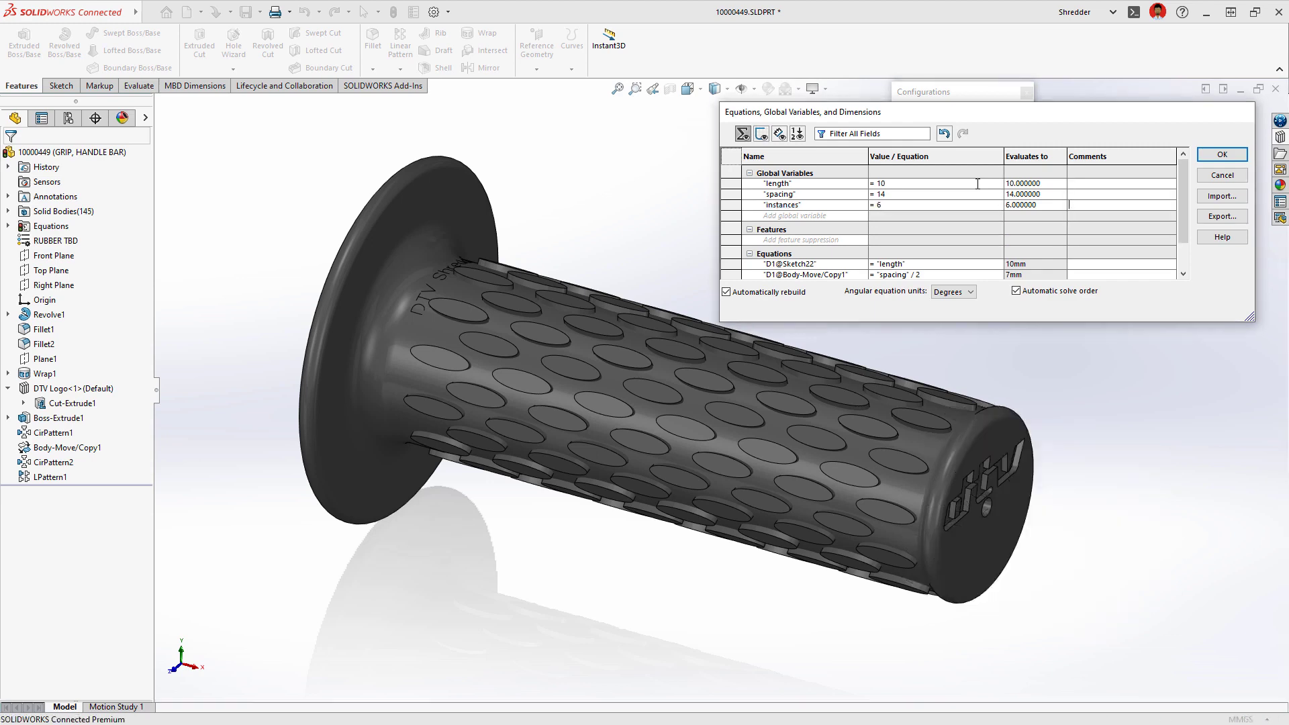
pyautogui.click(1212, 156)
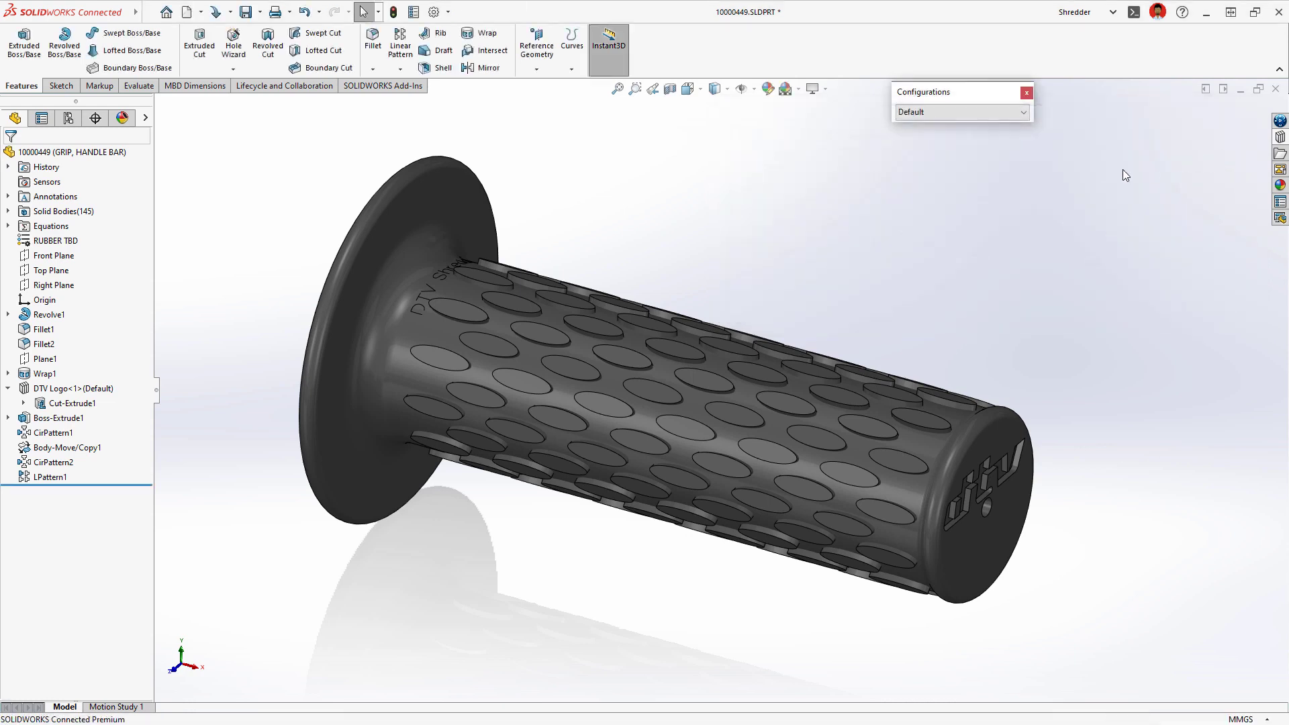
# Step: Start a Defeature of the grip without removing any bodies, and keep all of its holes
pyautogui.press('s')
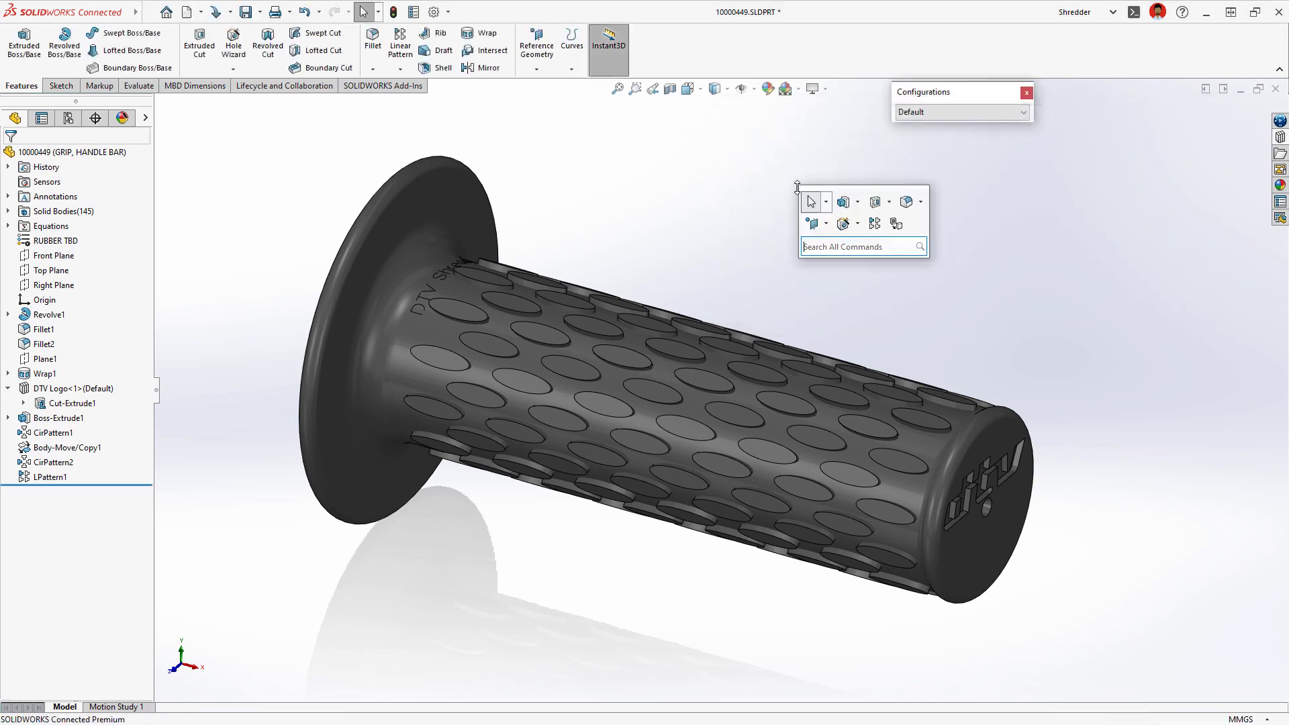
pyautogui.press('Escape')
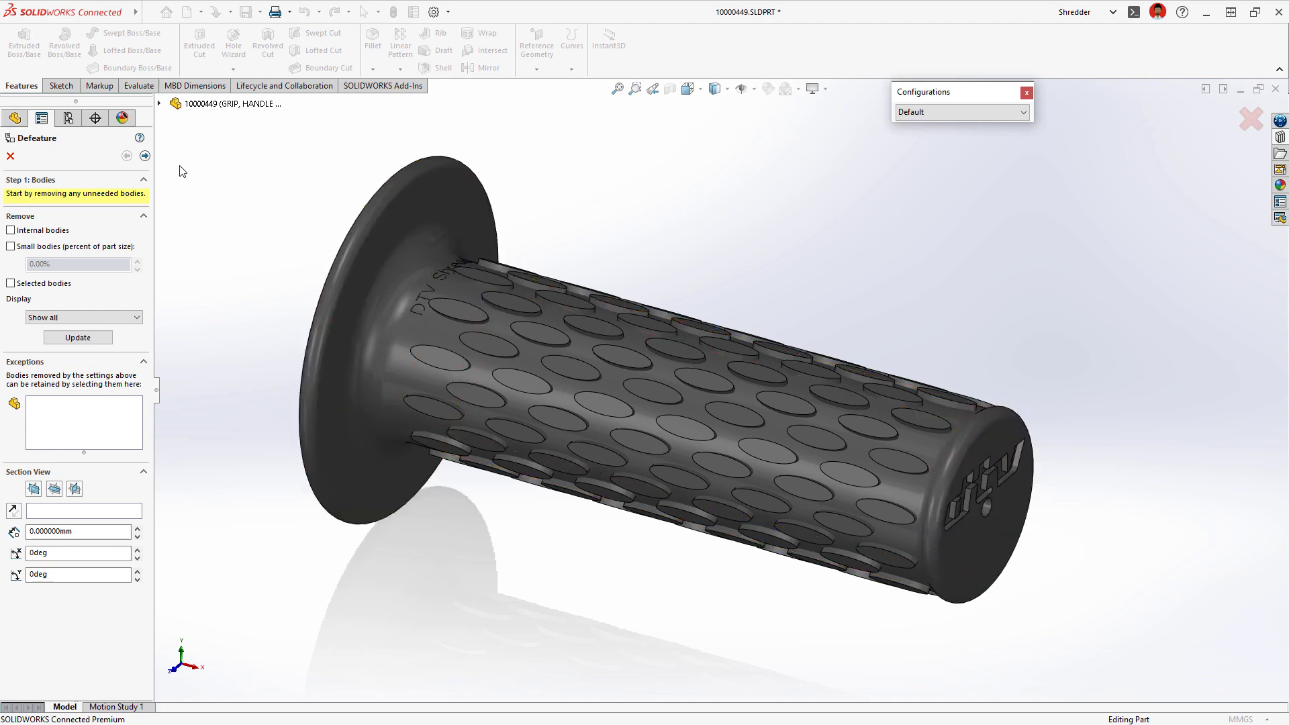
pyautogui.click(144, 157)
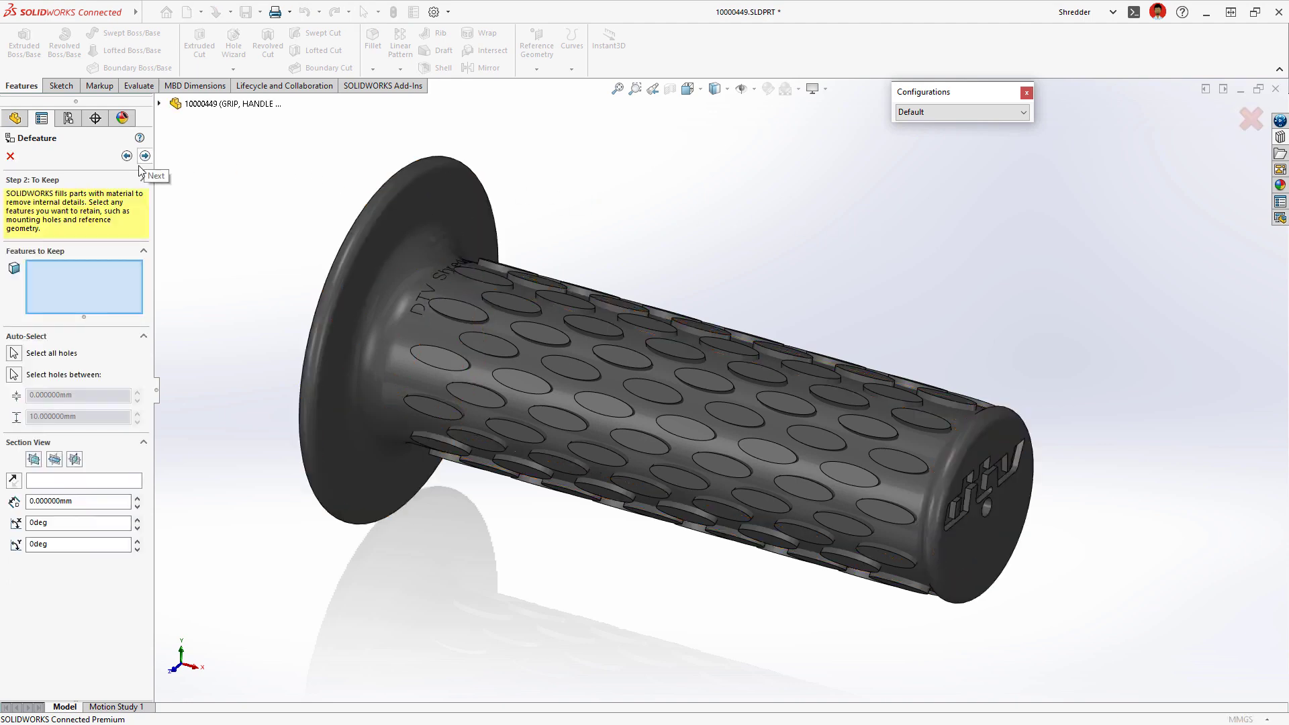
pyautogui.click(13, 354)
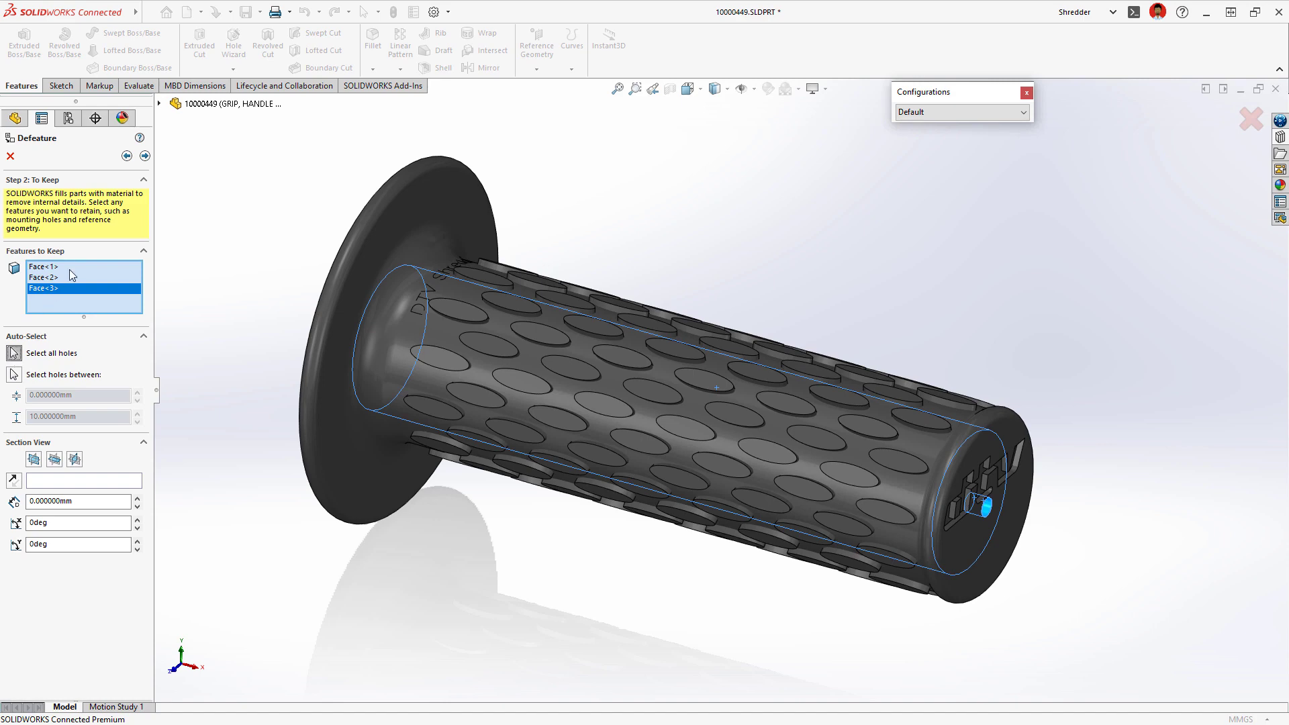
pyautogui.click(145, 156)
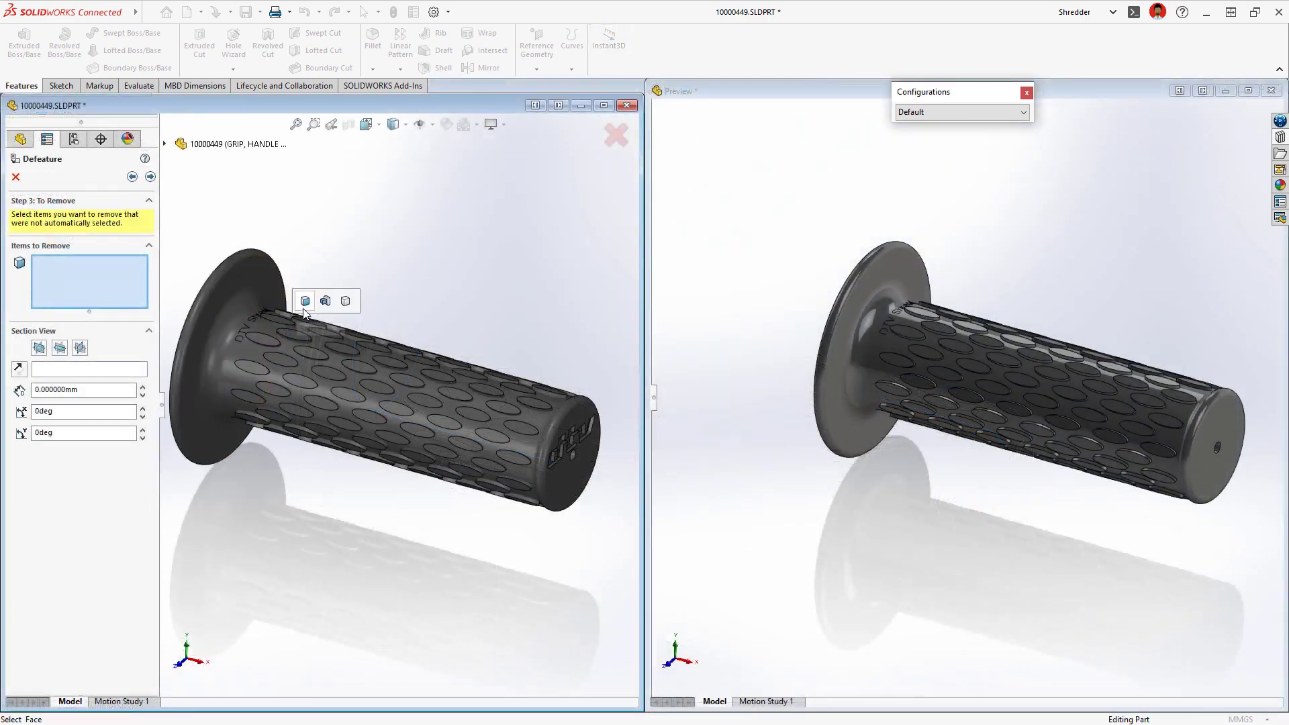
# Step: Add the elliptical boss with its patterns and body move, plus the Wrap1 text, to the items to remove and complete the feature removal
pyautogui.click(327, 302)
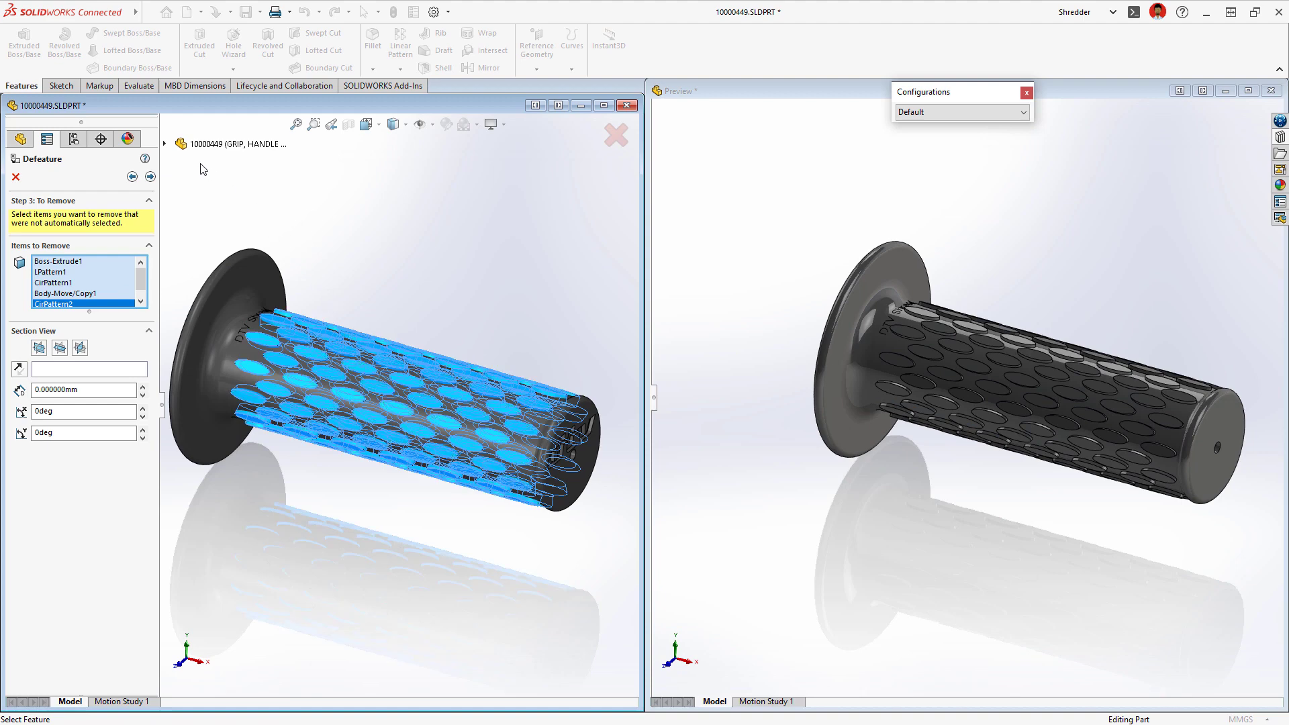
pyautogui.click(165, 144)
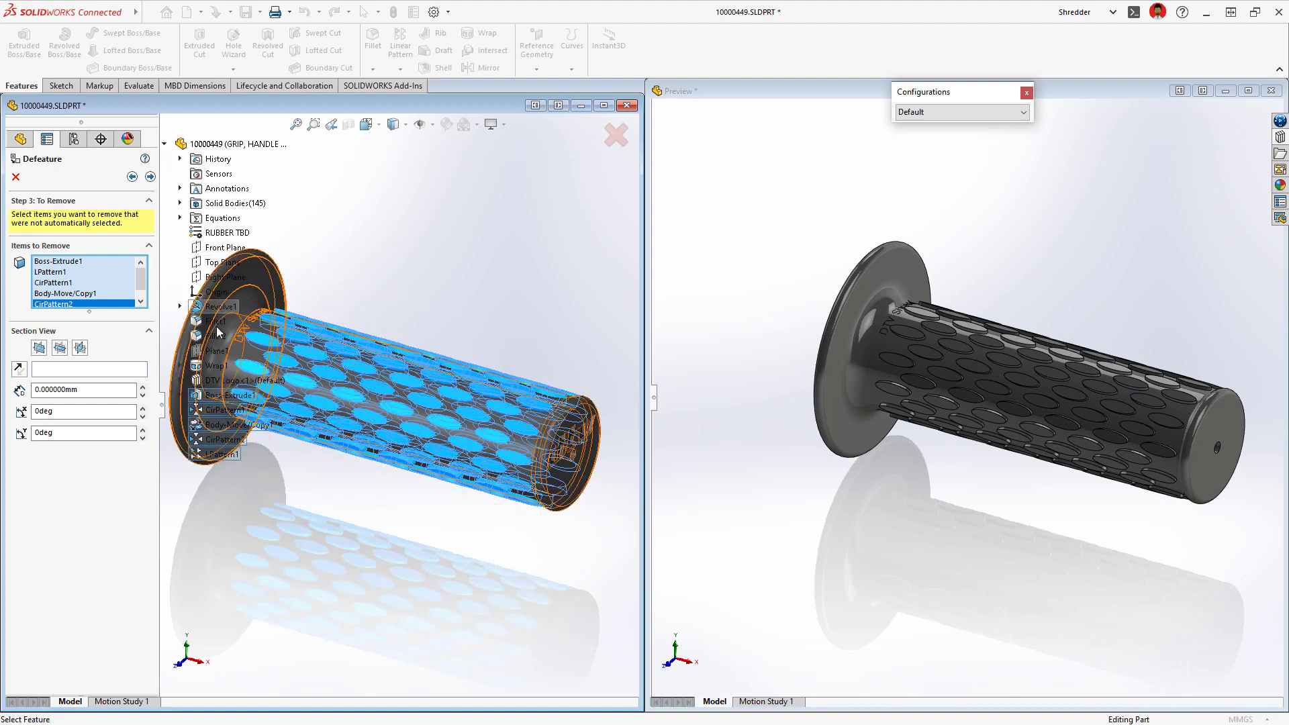
pyautogui.click(217, 366)
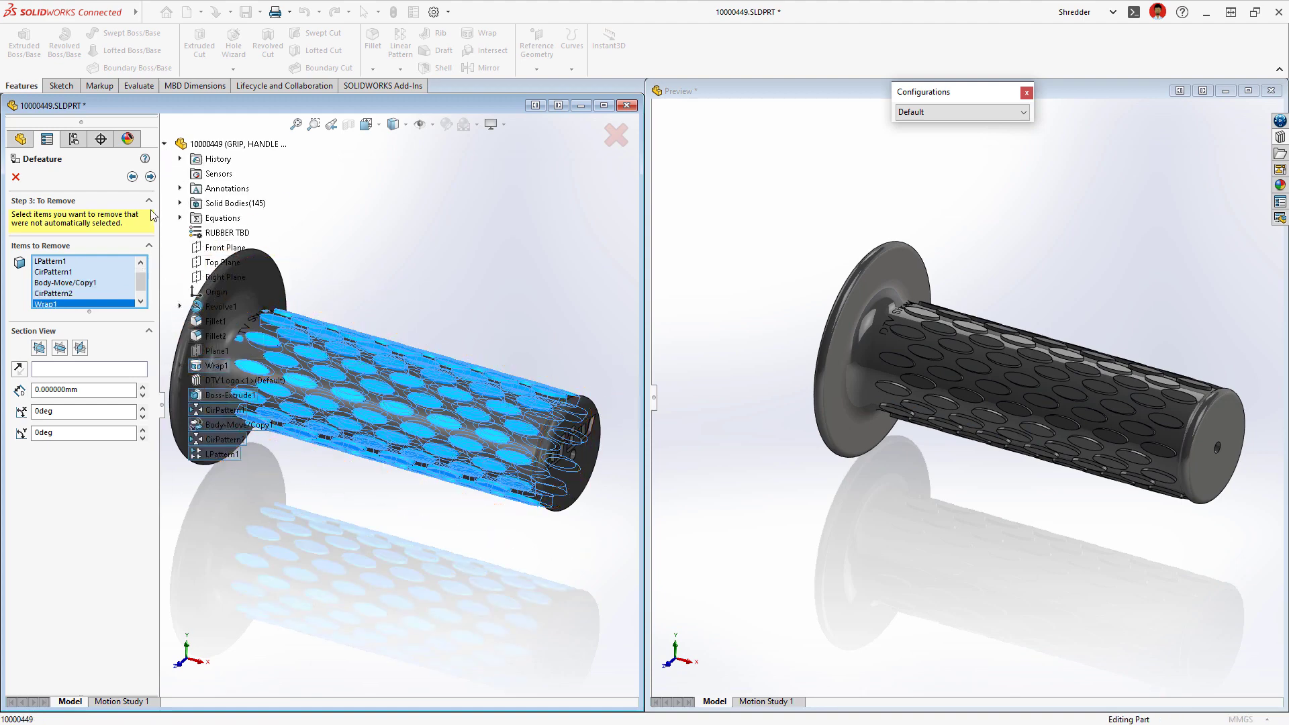
pyautogui.click(150, 176)
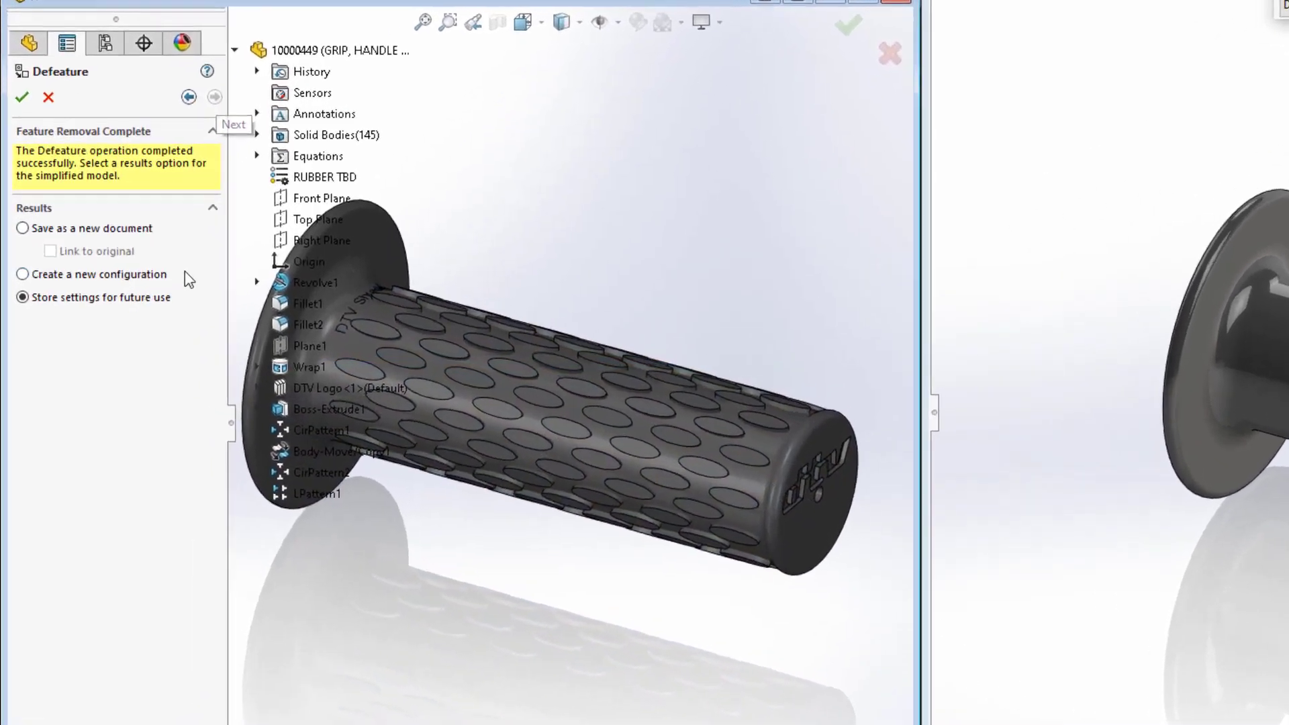
# Step: Save the simplified grip as a new configuration, and switch the part back to the Default configuration
pyautogui.click(184, 272)
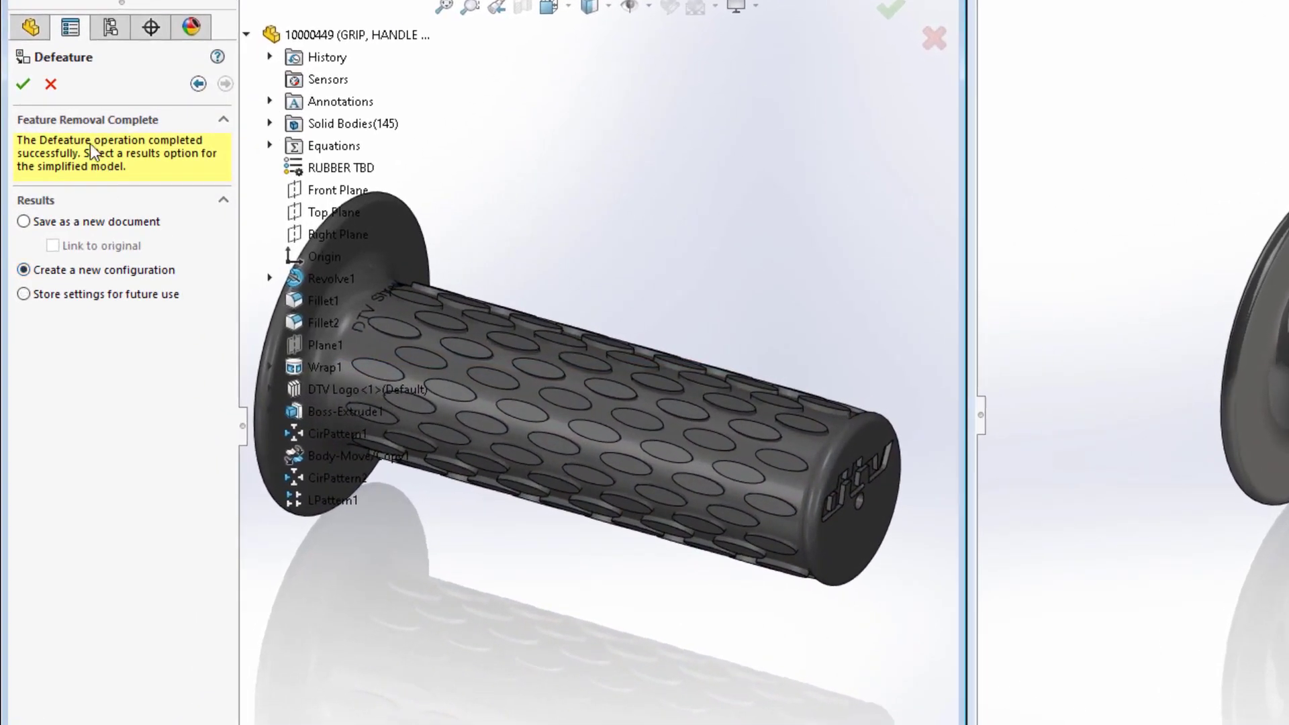
pyautogui.click(25, 85)
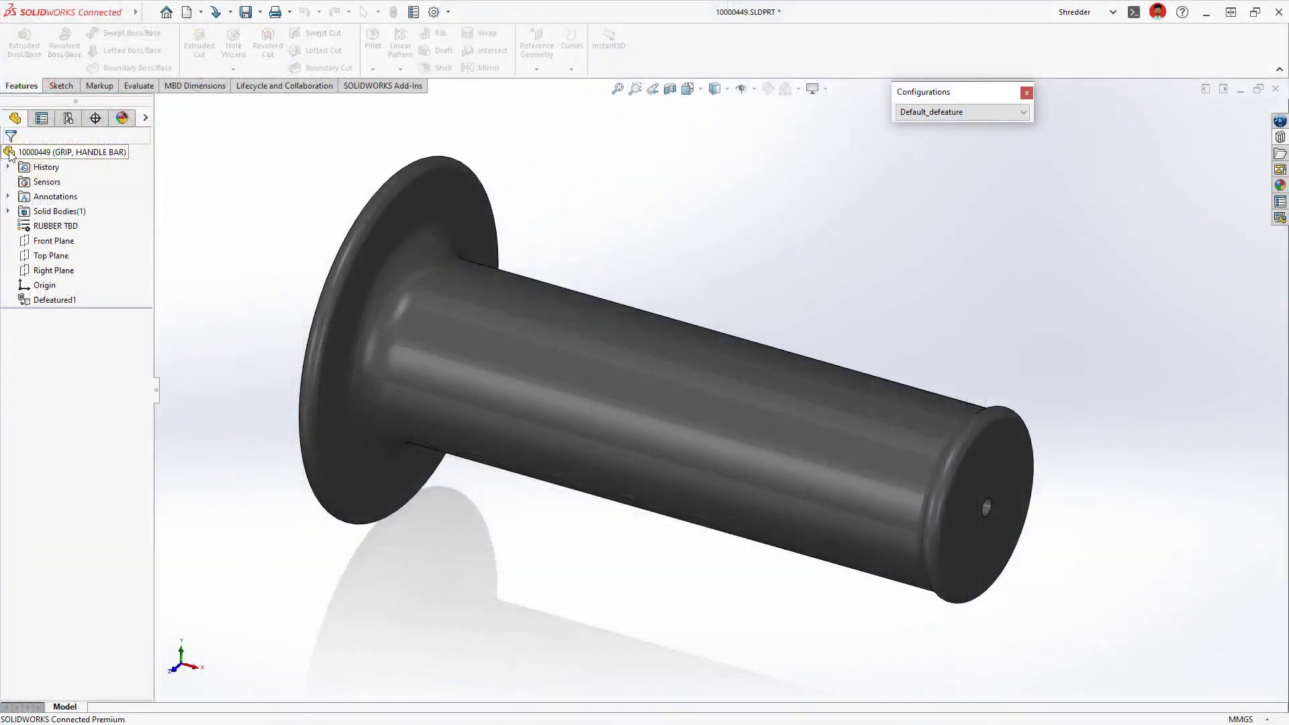
pyautogui.click(1023, 112)
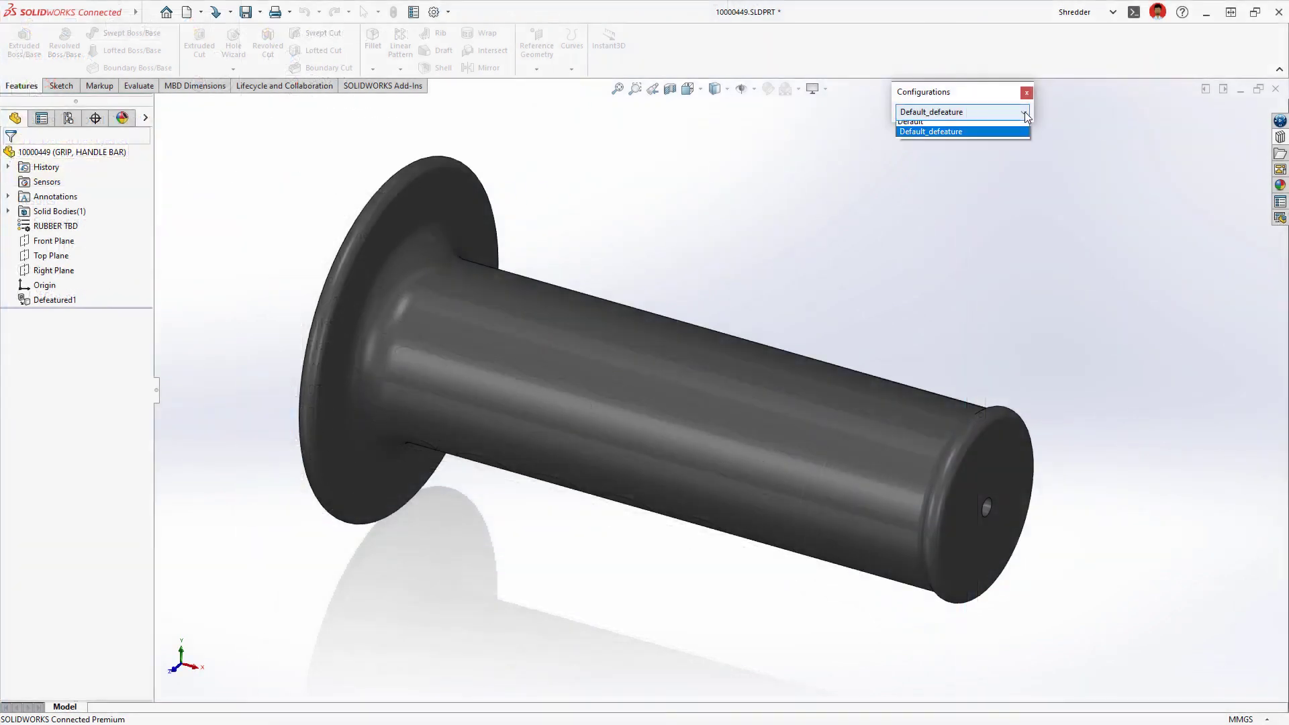
pyautogui.click(1011, 127)
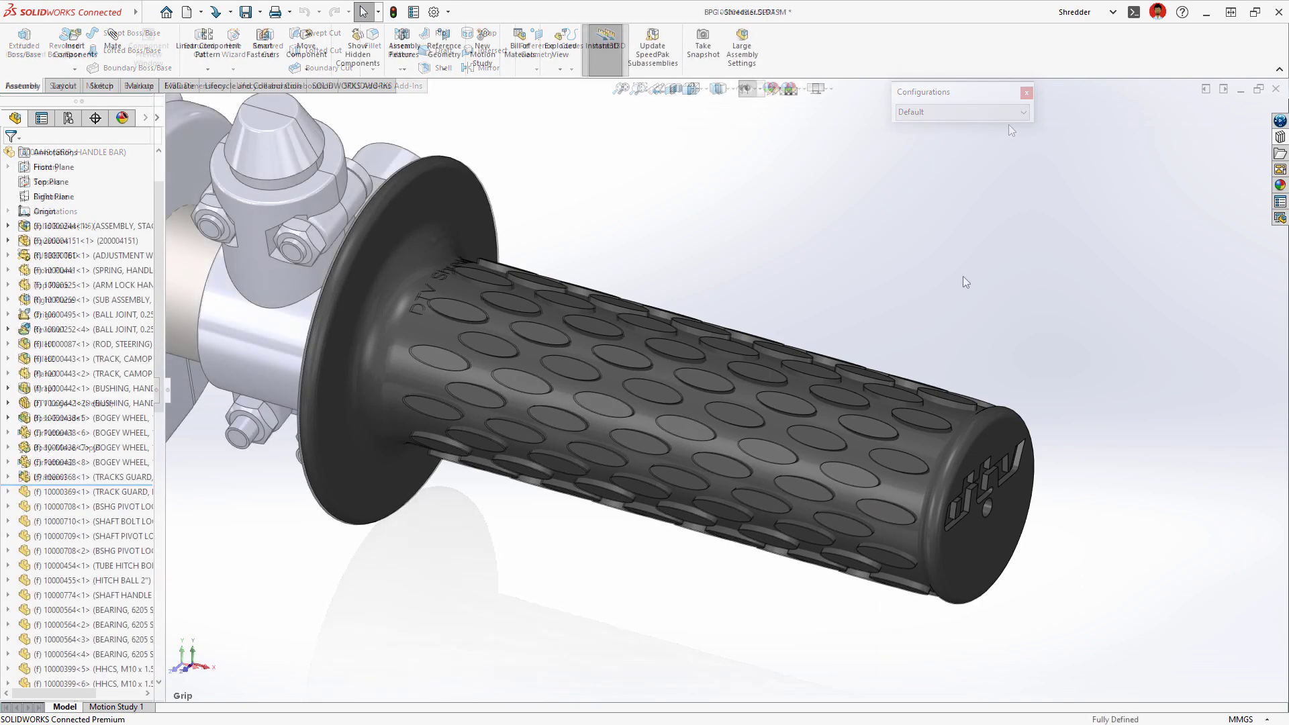
# Step: In the BPG - Shredder assembly, change the handlebar grip component's configuration to Default_defeature
pyautogui.click(1003, 436)
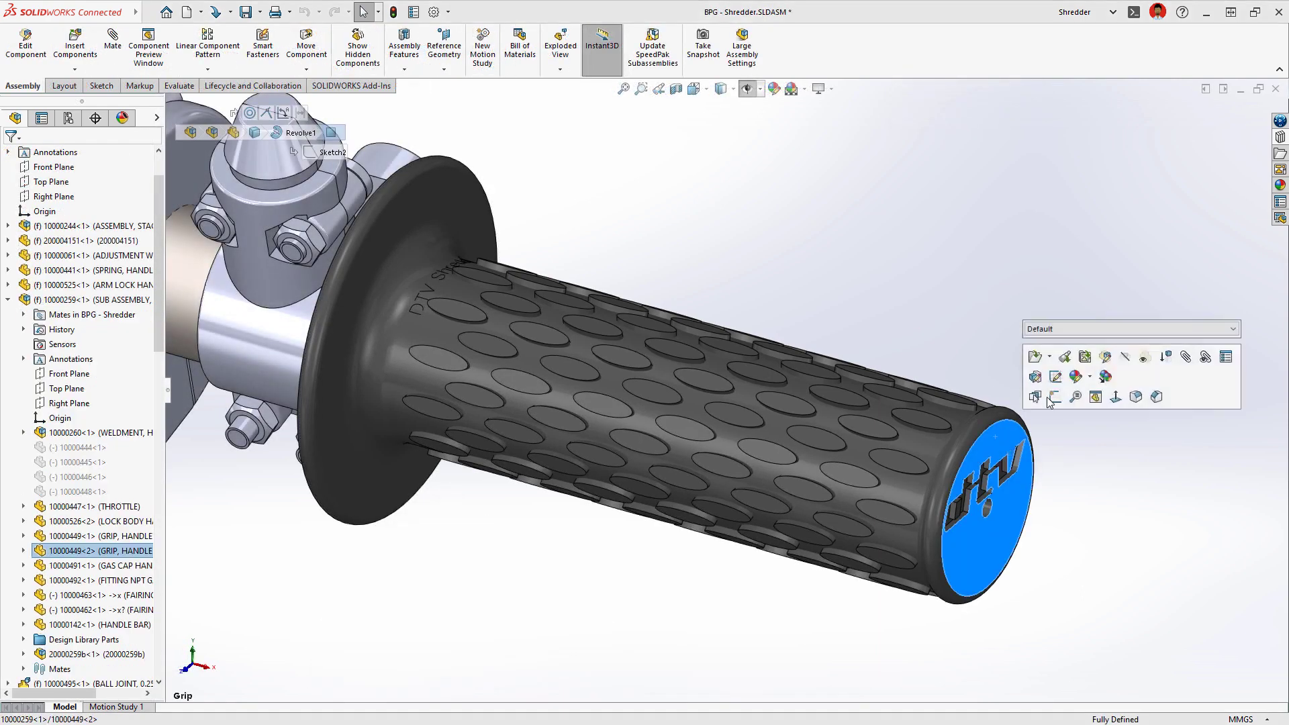
pyautogui.click(1197, 330)
pyautogui.click(1186, 352)
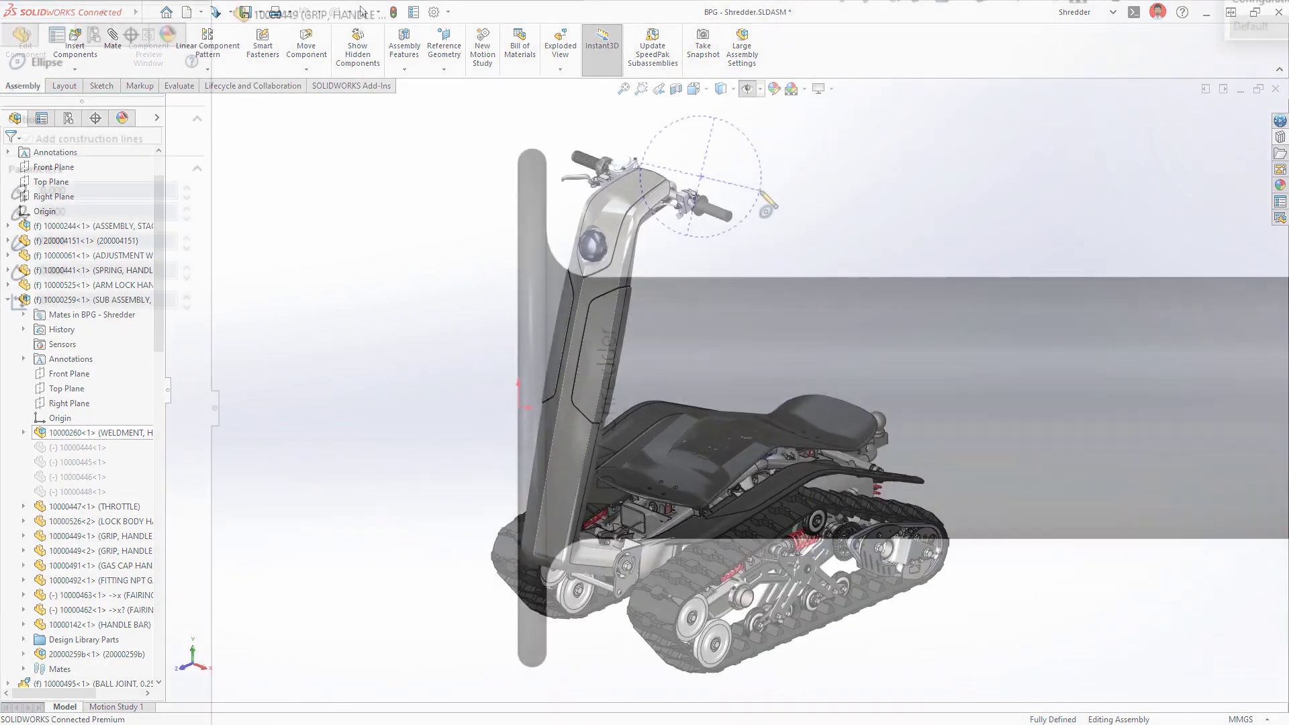
pyautogui.click(751, 225)
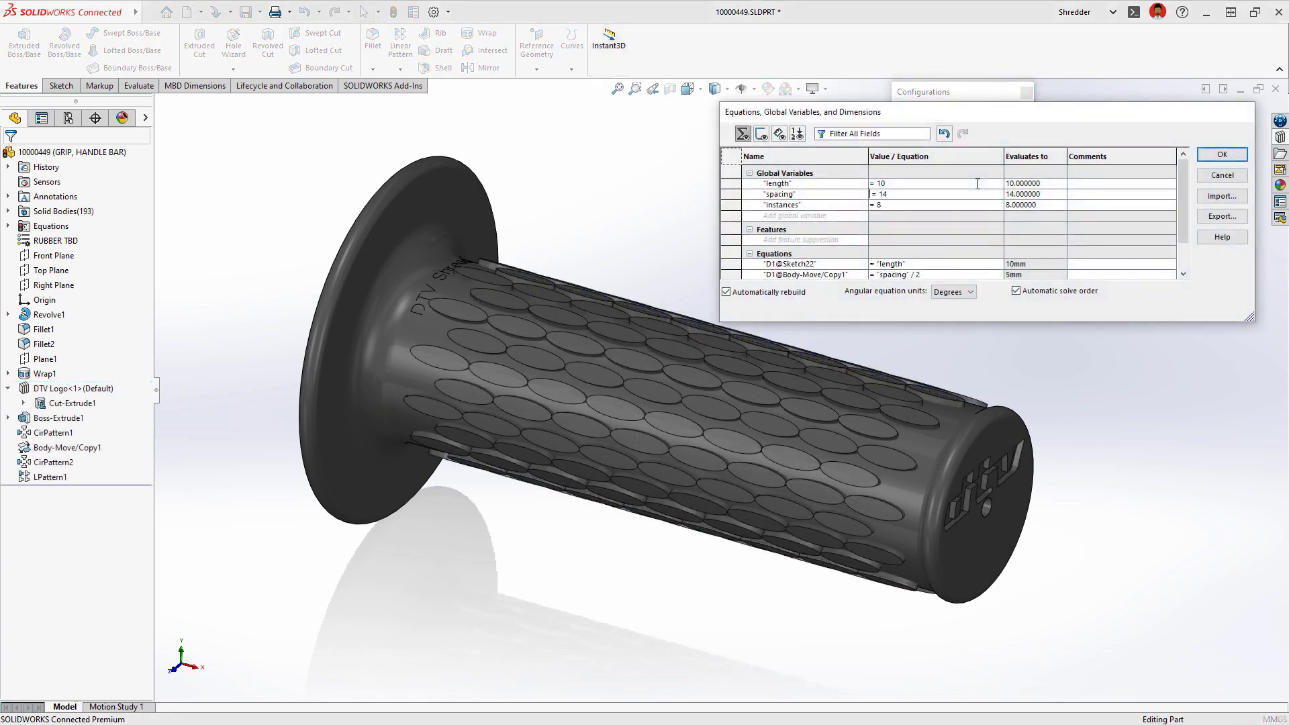
pyautogui.press('Return')
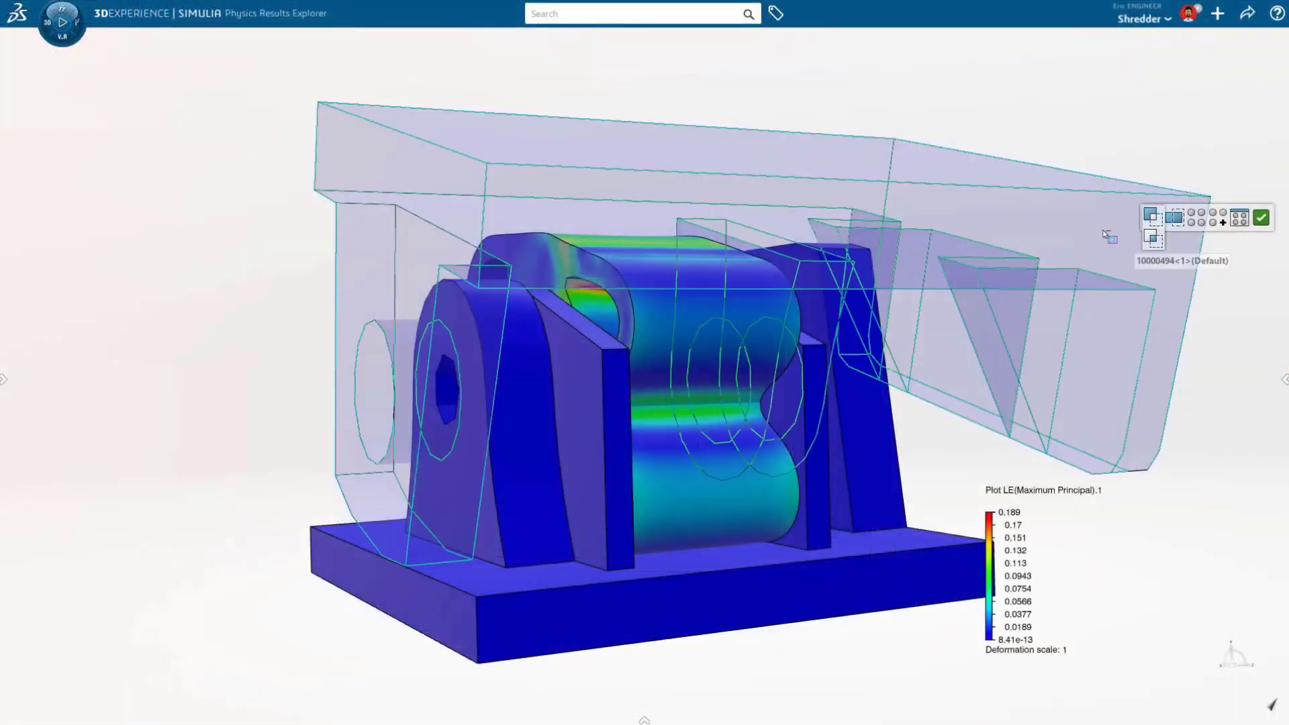
# Step: In SIMULIA Physics Results Explorer, hide the base, brackets and other parts around the bushing to isolate it in the Maximum Principal strain plot
pyautogui.click(866, 363)
pyautogui.click(821, 388)
pyautogui.click(596, 408)
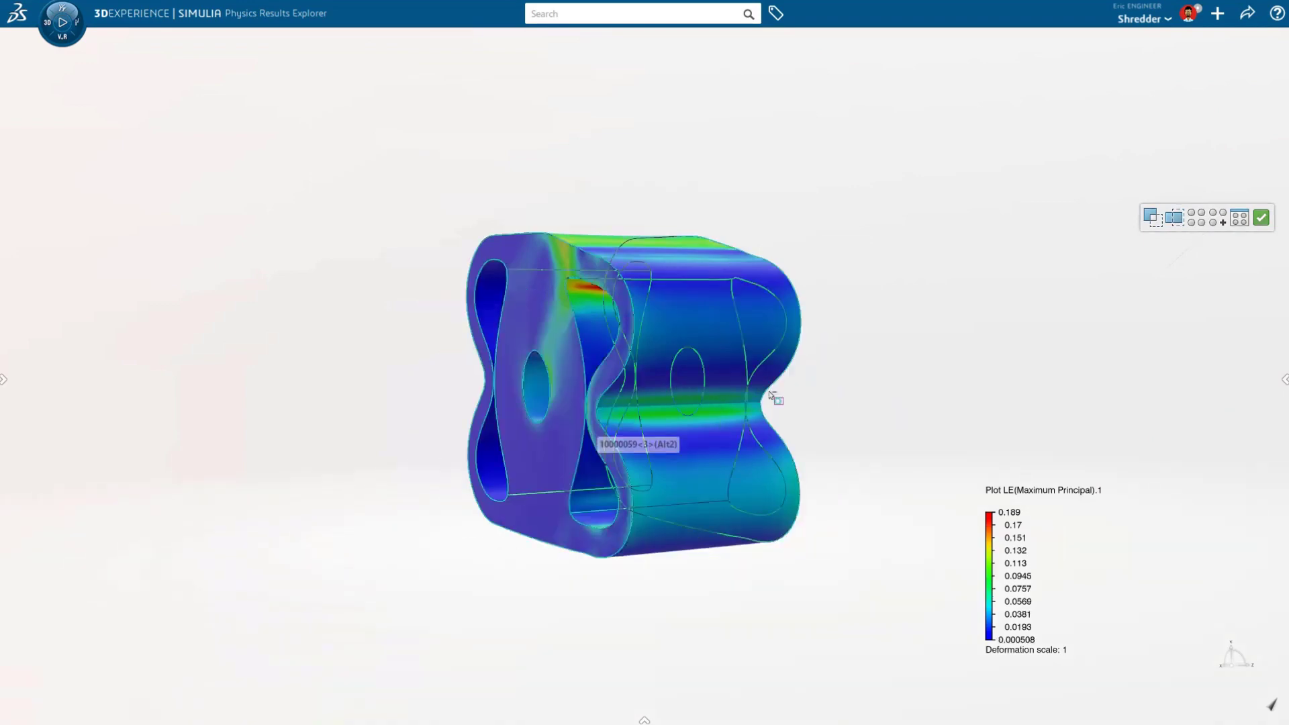
pyautogui.click(1260, 218)
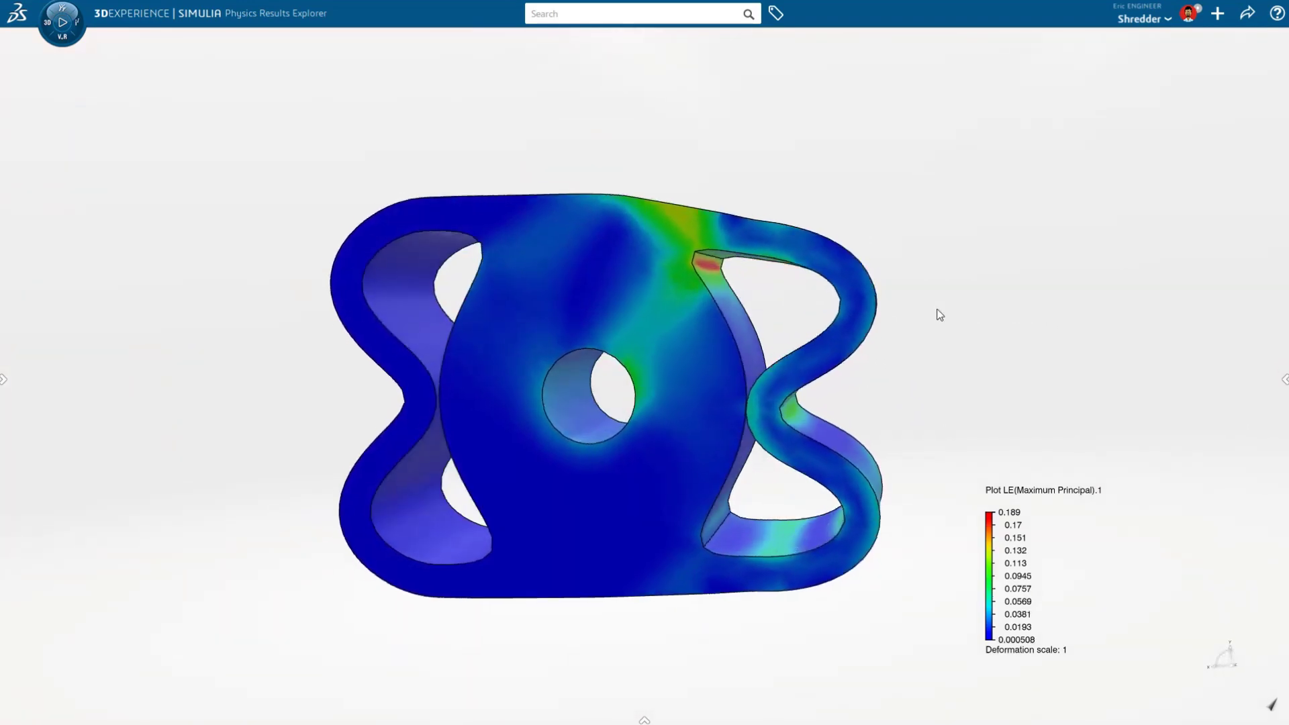